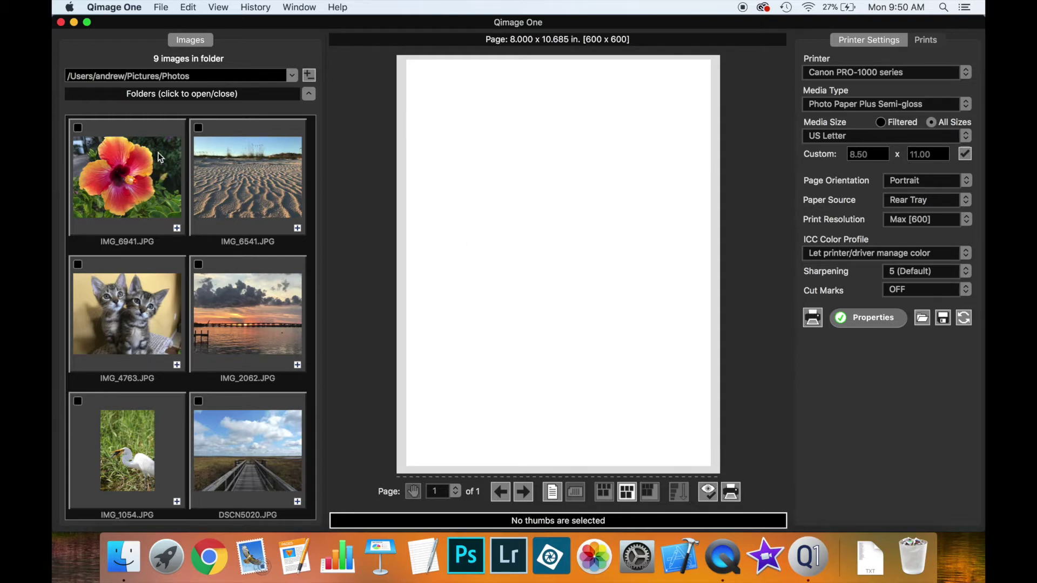
Browse the thumbnails and select the sand dunes, kittens and sunset photos, then show the print sizes
scroll(213, 251, down, 5)
scroll(215, 257, up, 5)
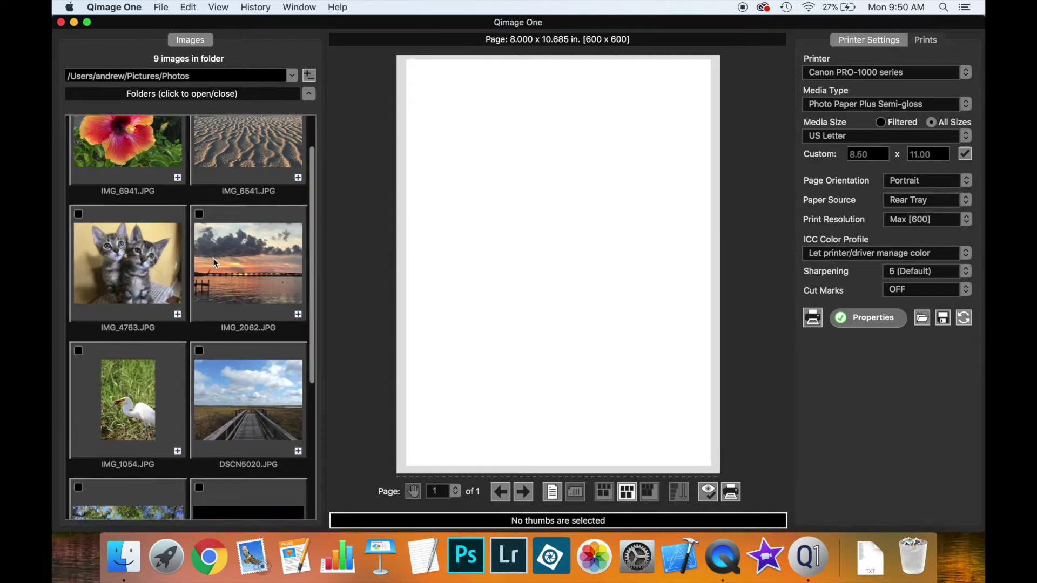
click(247, 174)
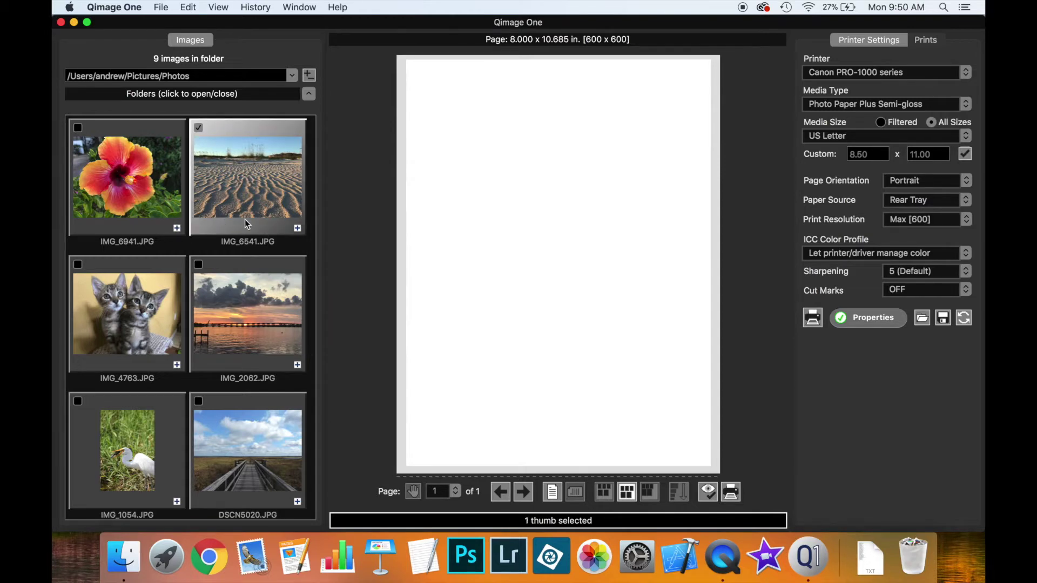
shift+click(242, 321)
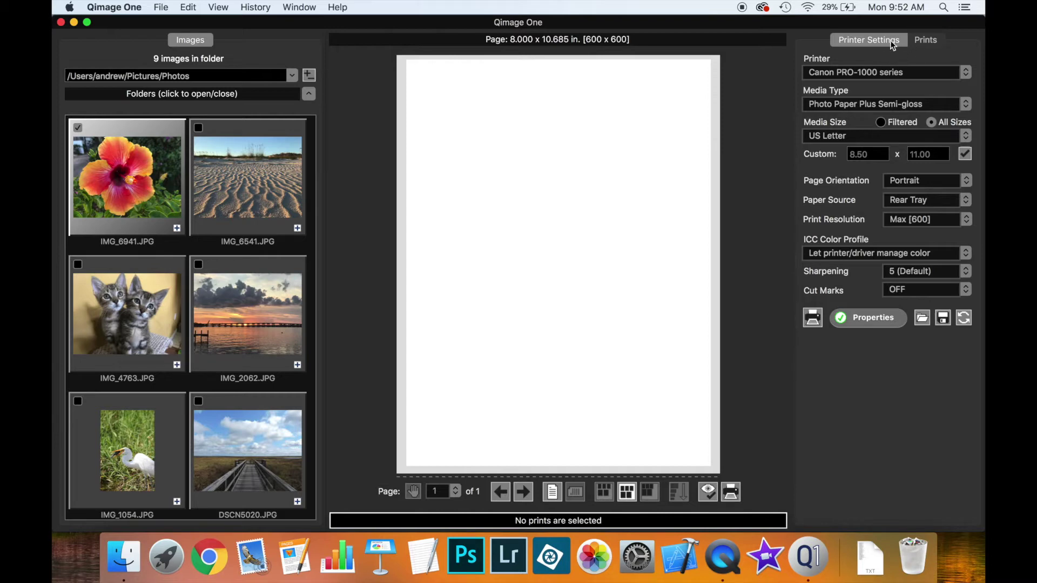
click(925, 41)
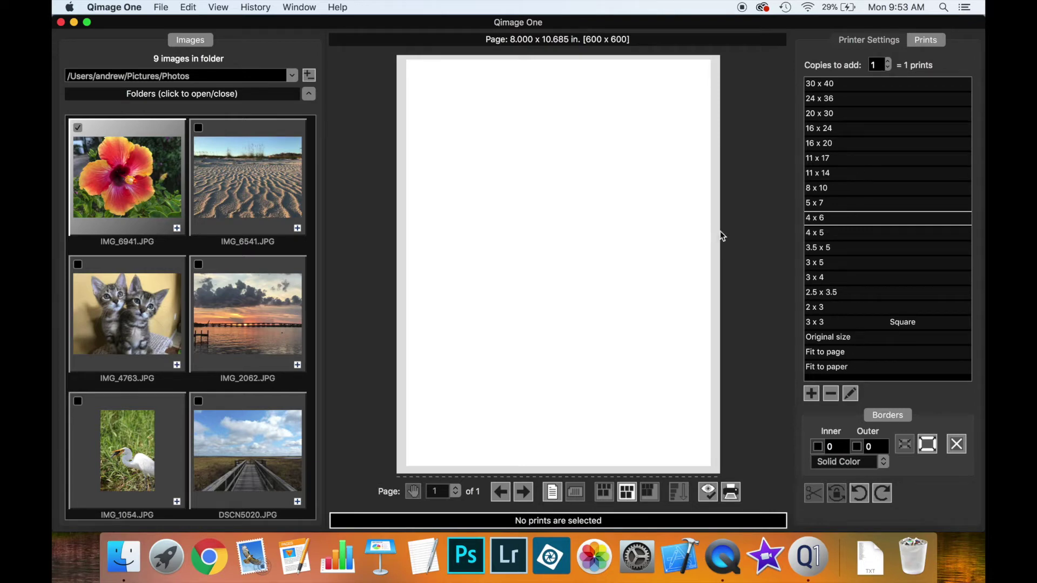
Add the checked hibiscus photo IMG_6941 as a 4 x 6 print and select it on the page
click(837, 219)
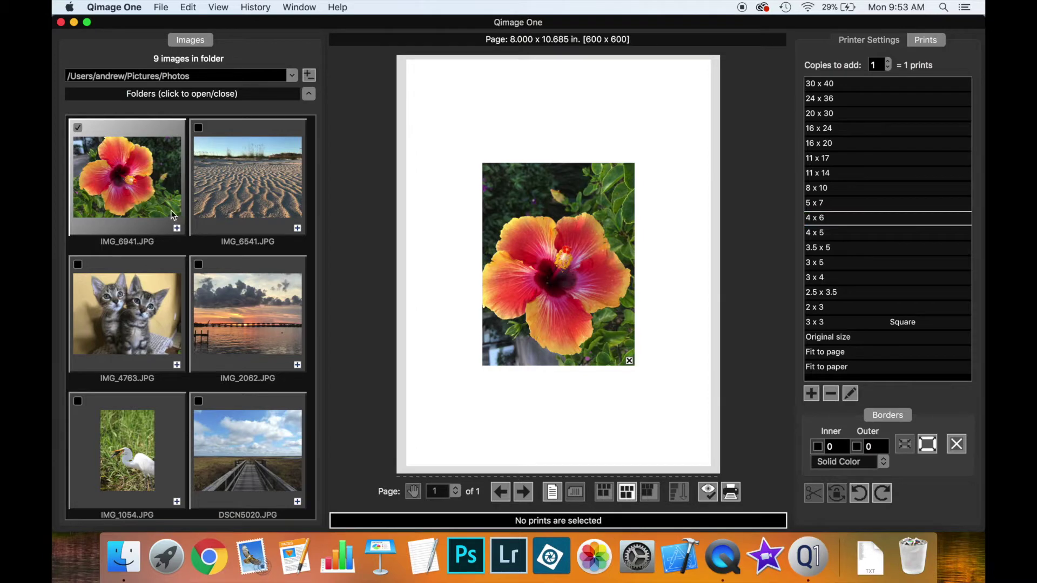
click(570, 251)
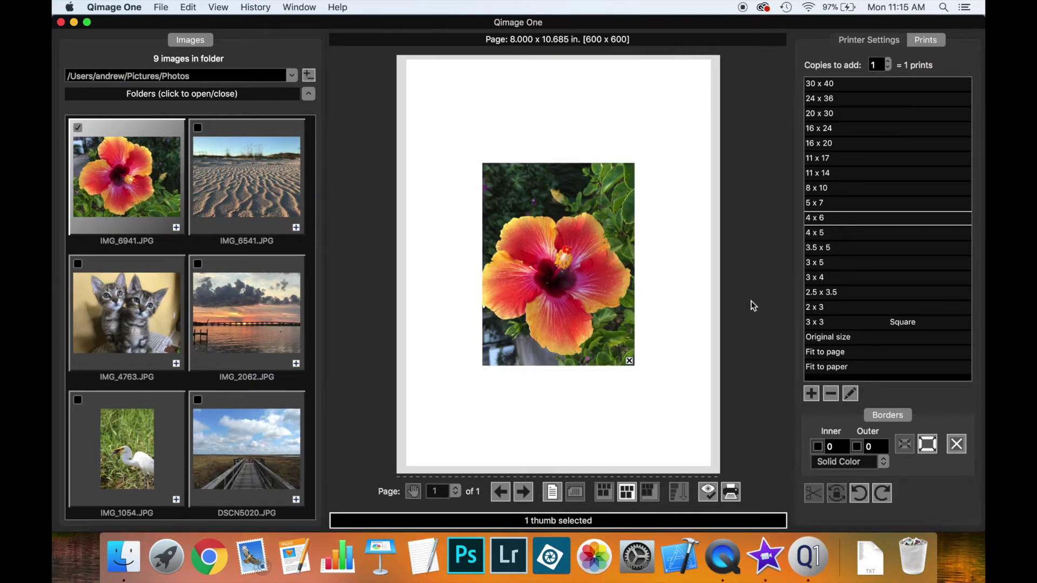
Clear the hibiscus selection and add the sand dunes photo IMG_6541 as a 5 x 7 print
click(78, 129)
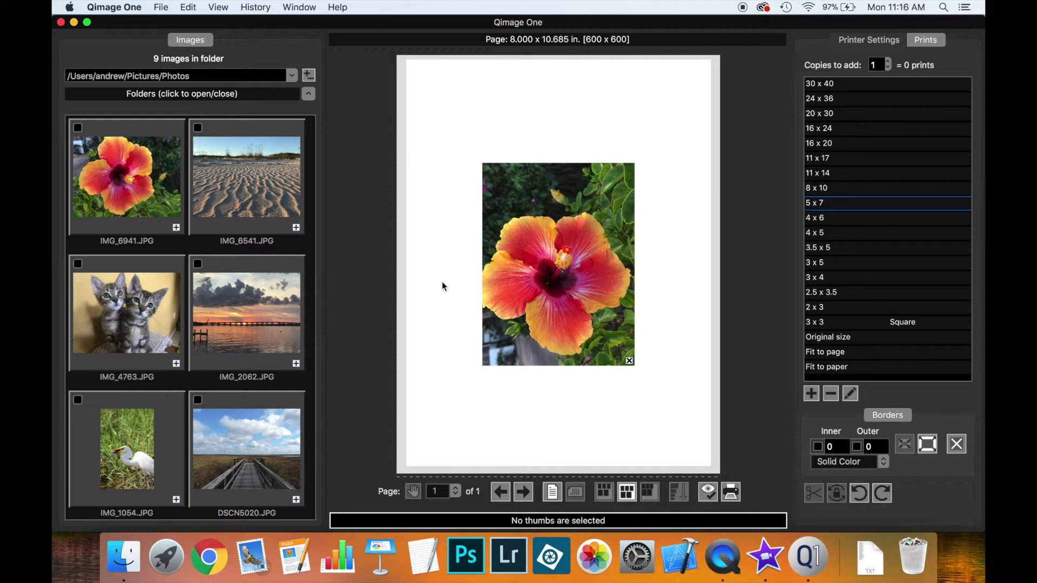
click(296, 229)
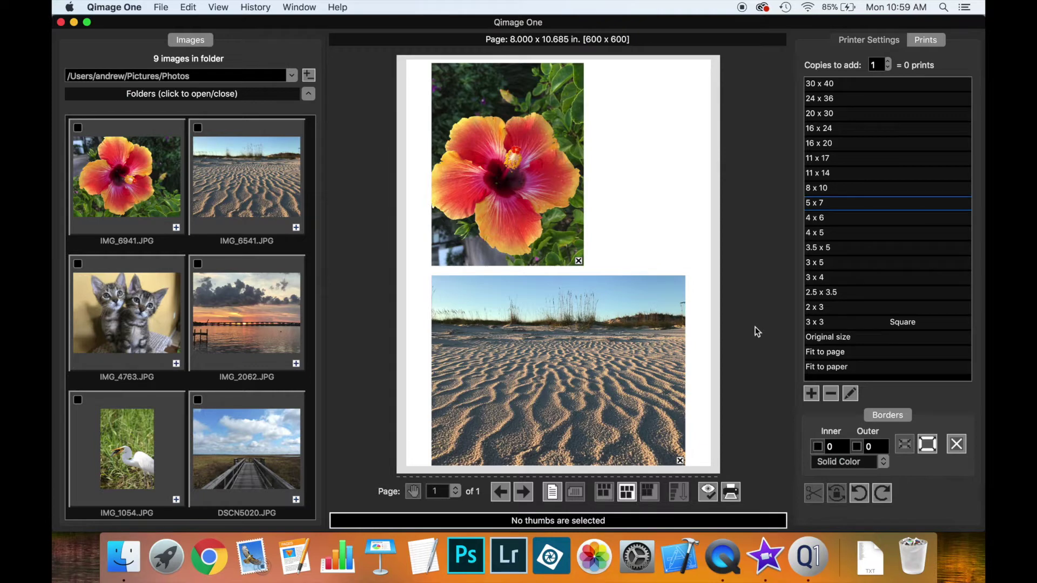
Place the sunset photo IMG_2062 as a 2 x 3 print to the right of the hibiscus
click(833, 307)
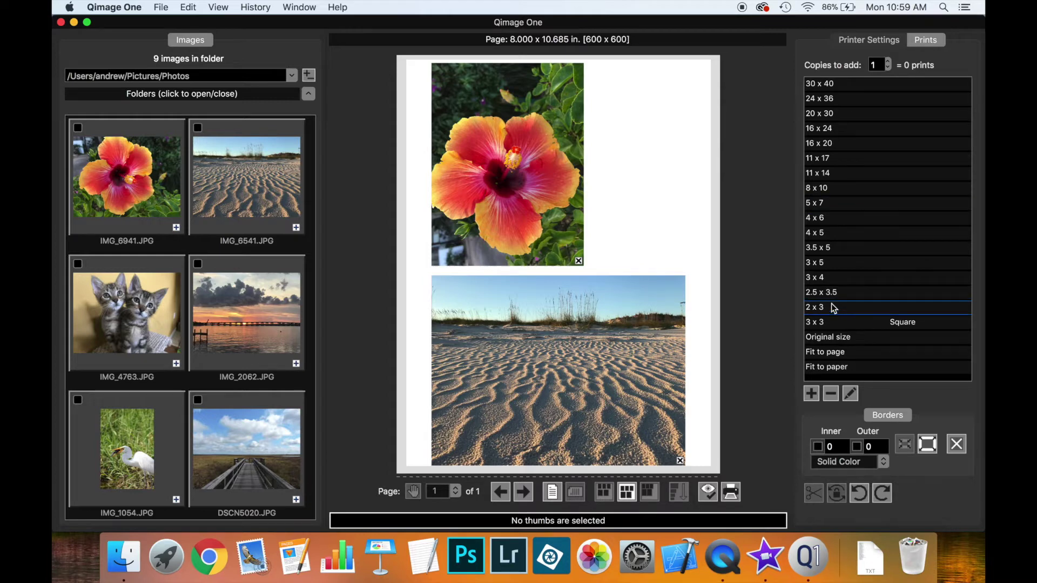
click(251, 326)
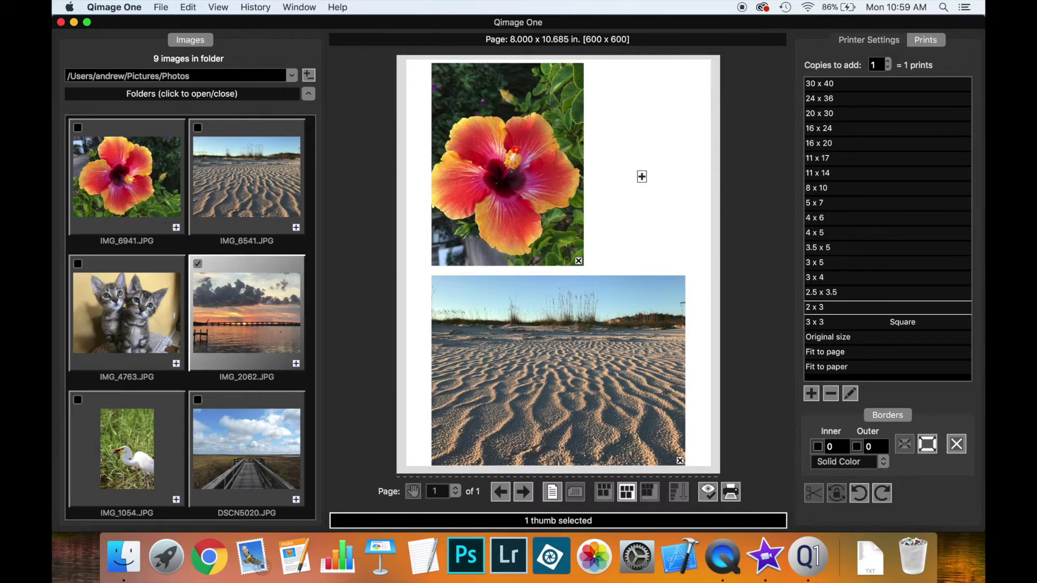
click(643, 176)
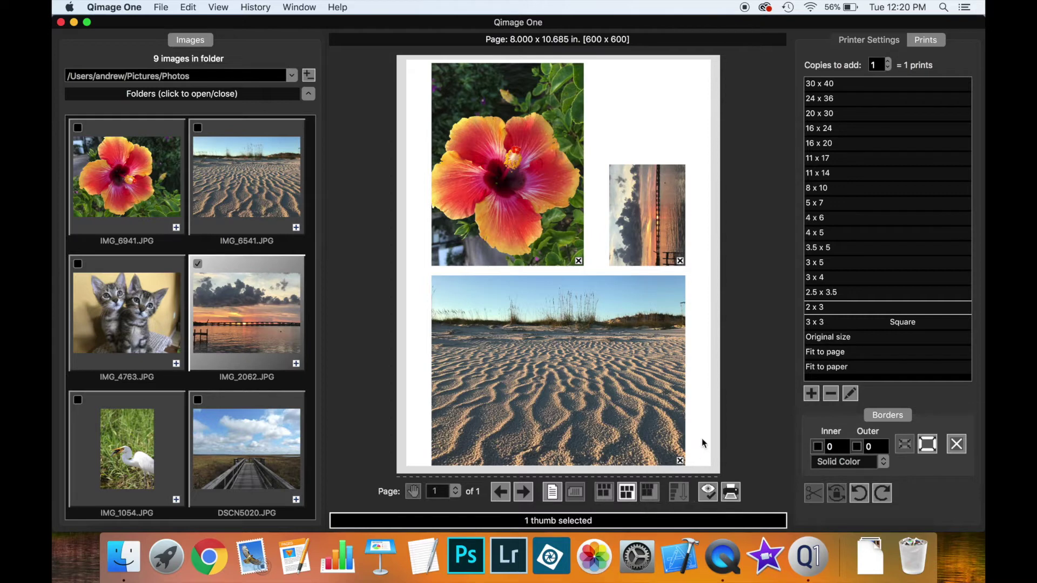
Delete the sand dunes print, then top-align and Intellicut-pack the remaining prints into the top-left corner
click(679, 461)
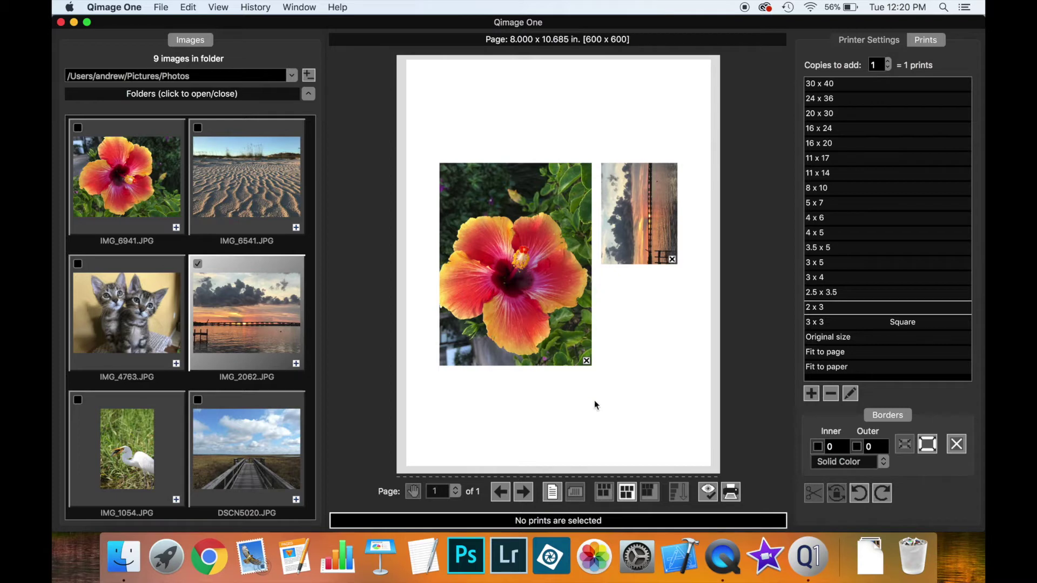
click(604, 490)
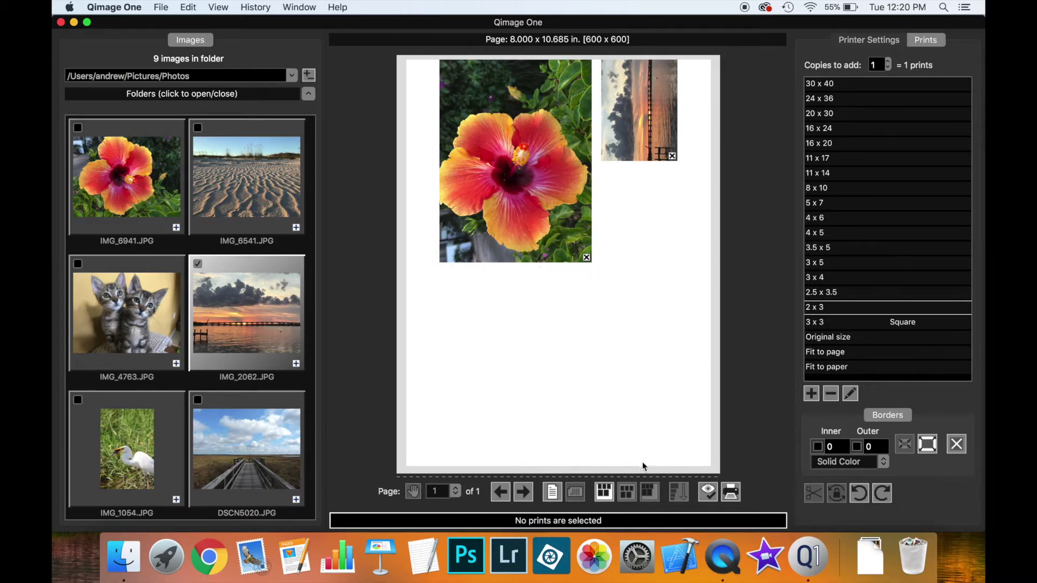
click(649, 491)
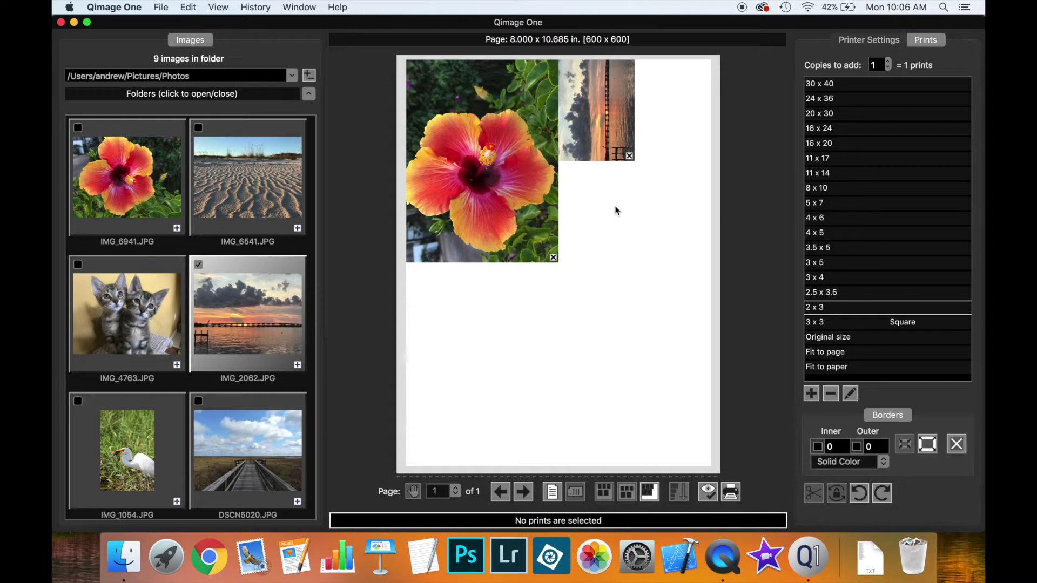
Select the hibiscus and sunset prints, resize both to 5 x 7, and centre them on the page
click(499, 161)
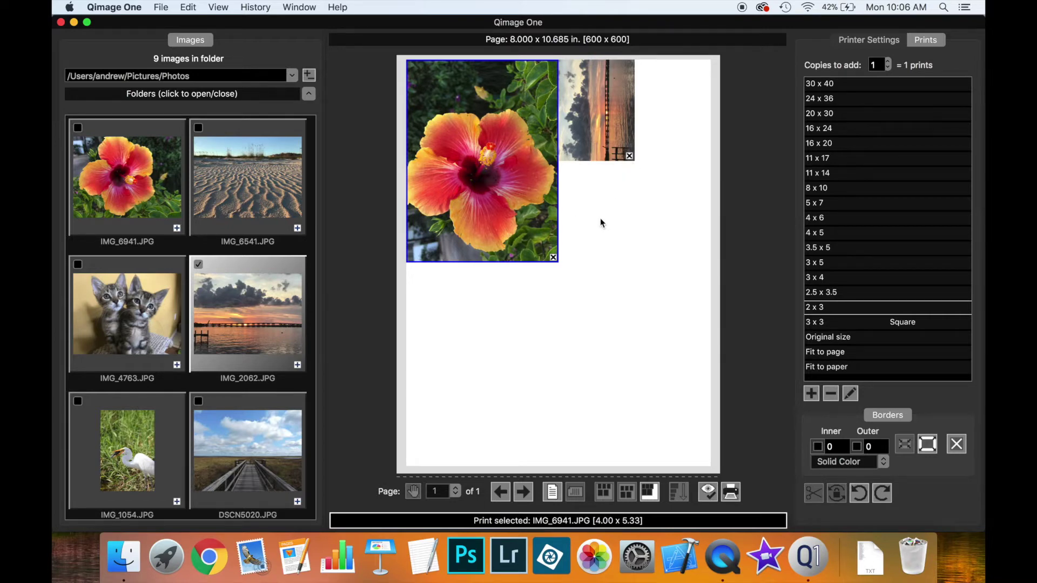
click(598, 118)
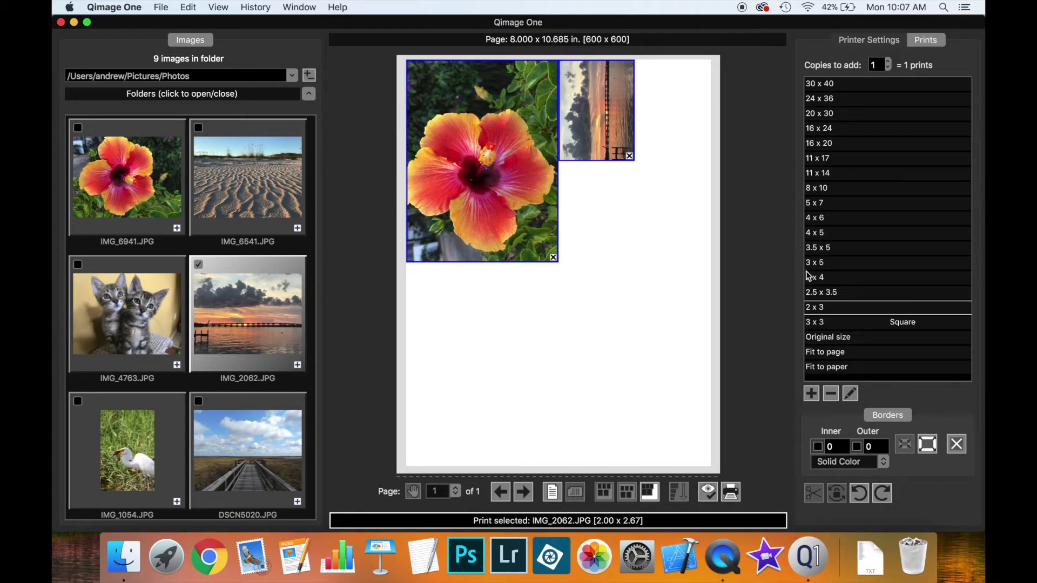
click(833, 205)
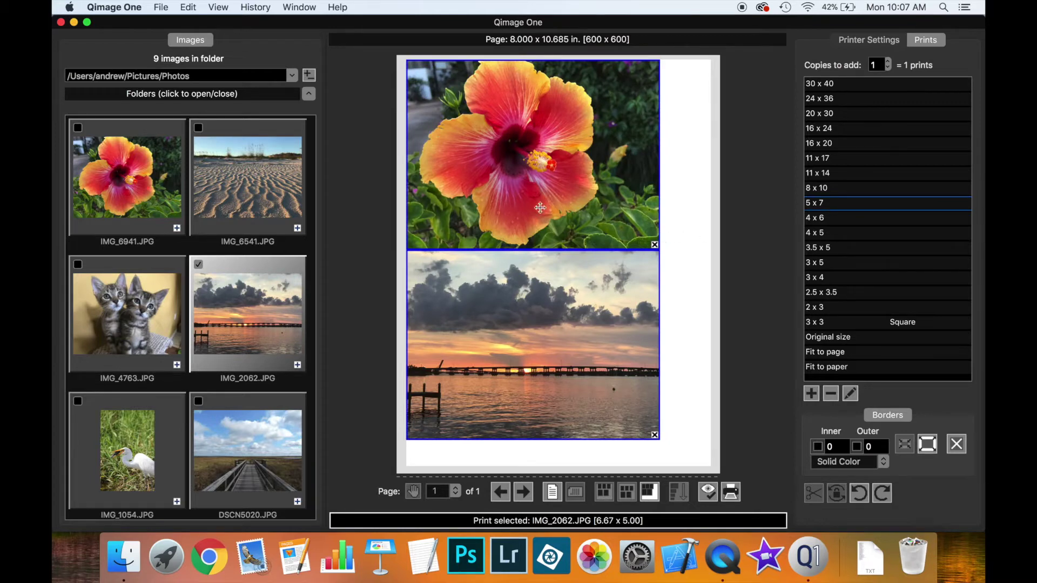
click(626, 492)
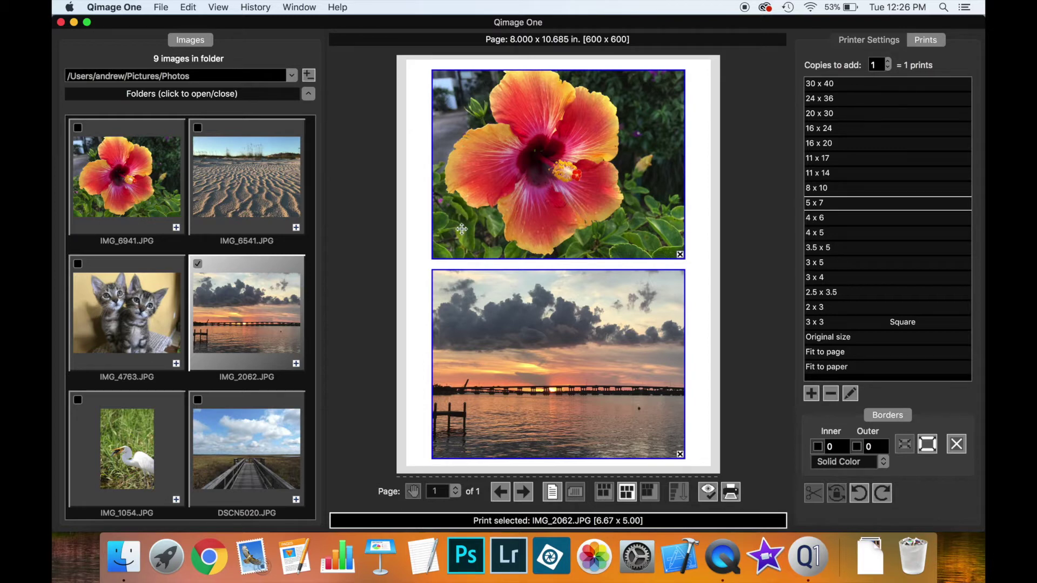
Select the hibiscus print alone and drag its corner inward to about 3.62 x 4.83
click(462, 233)
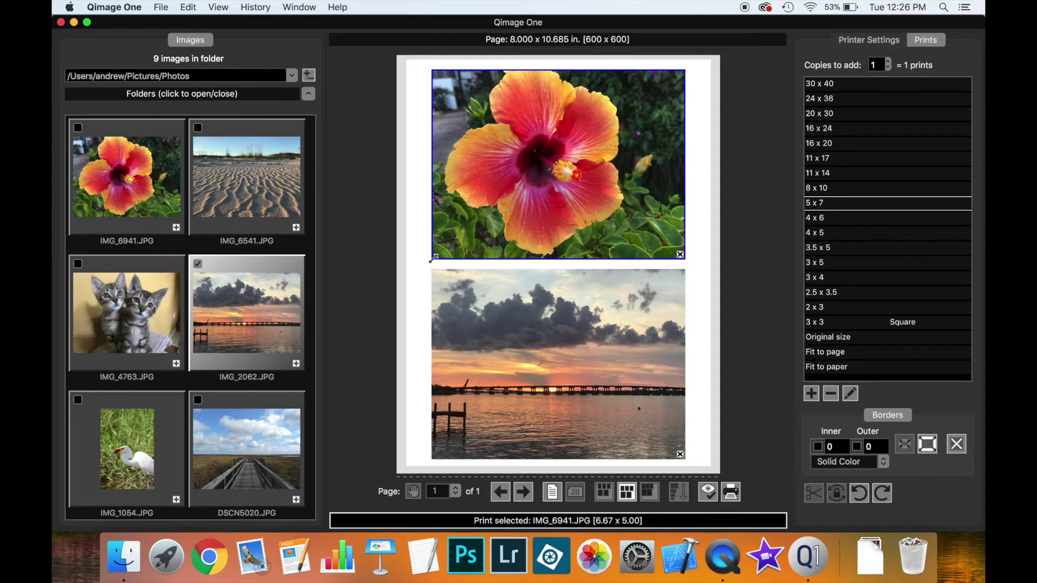
drag(433, 257, 503, 218)
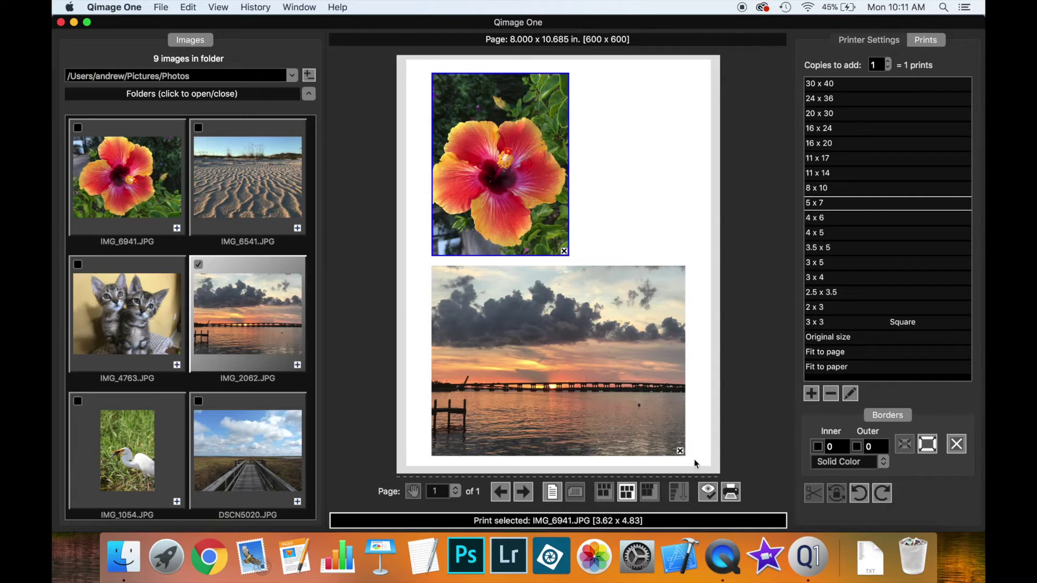
Delete the sunset print, size the hibiscus to 5 x 7 after trying fit options, and show printer settings
click(680, 451)
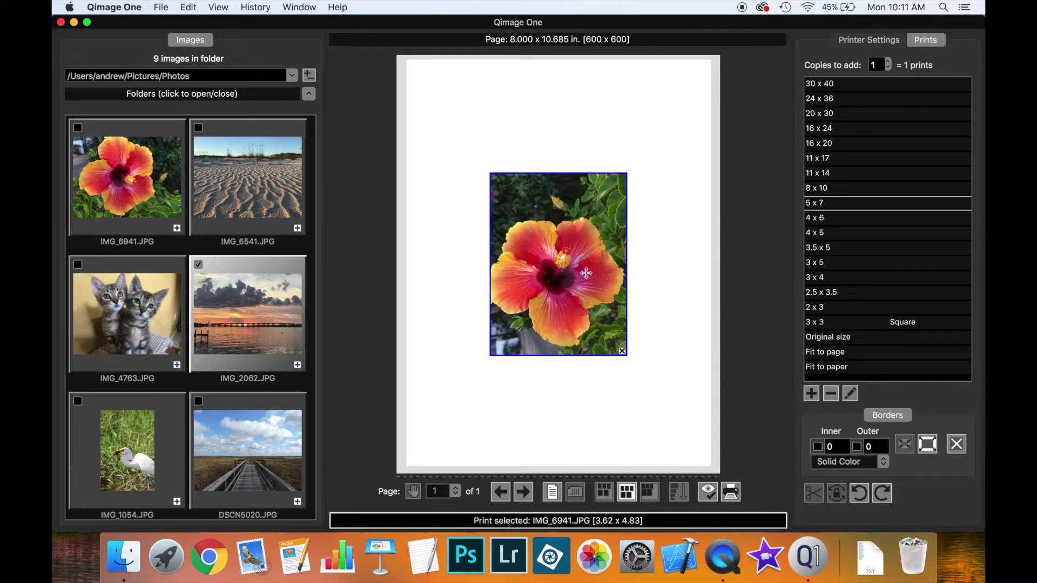
click(831, 352)
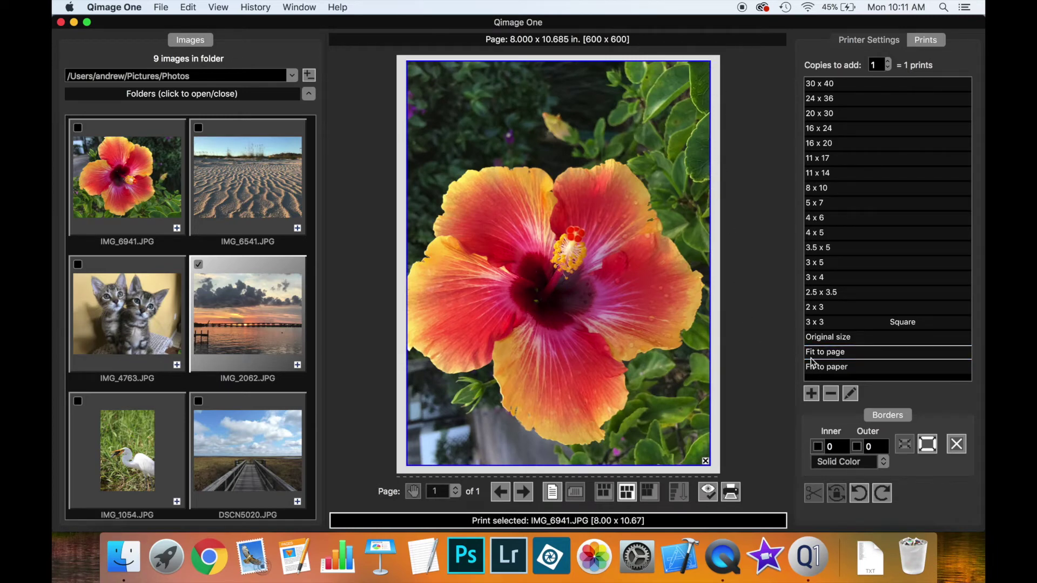
click(838, 367)
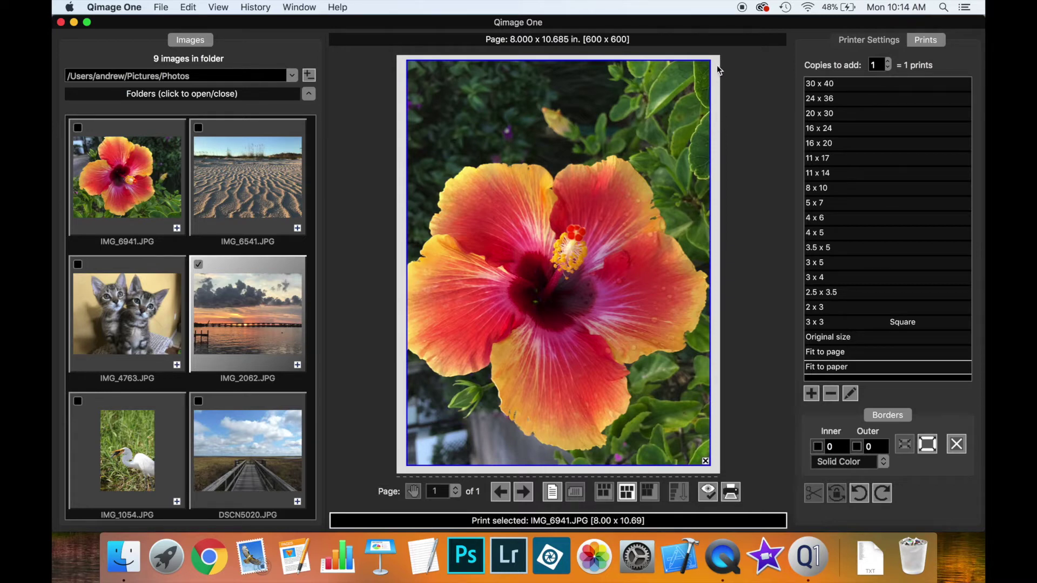
click(829, 207)
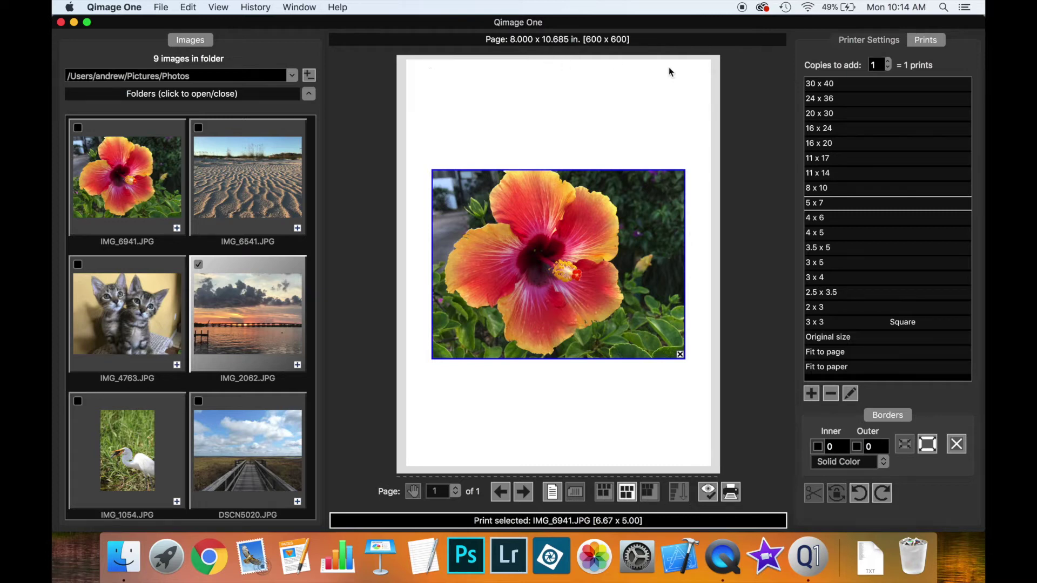
click(868, 39)
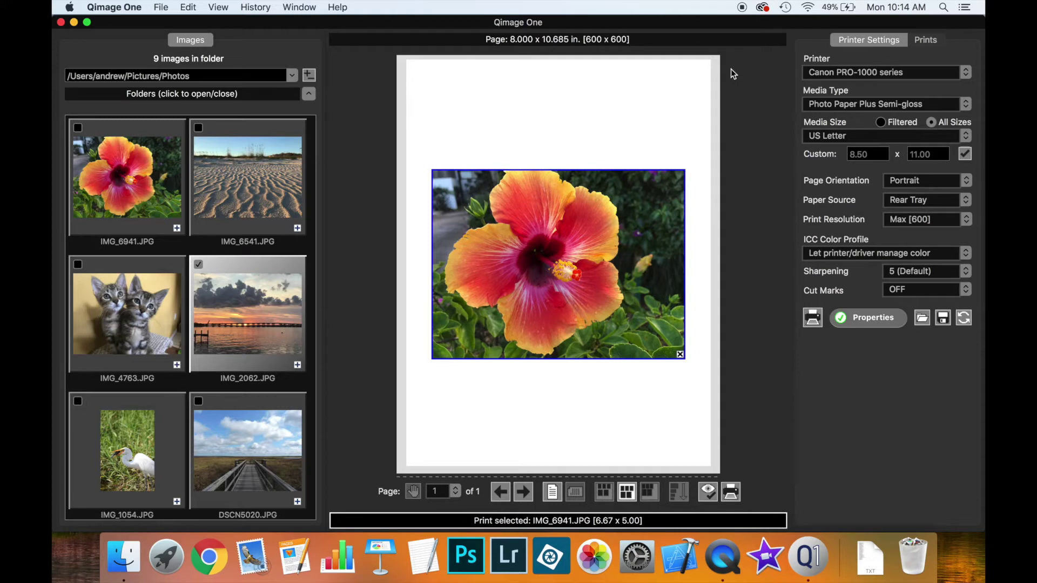
Switch the right panel back to the Prints size list
click(924, 41)
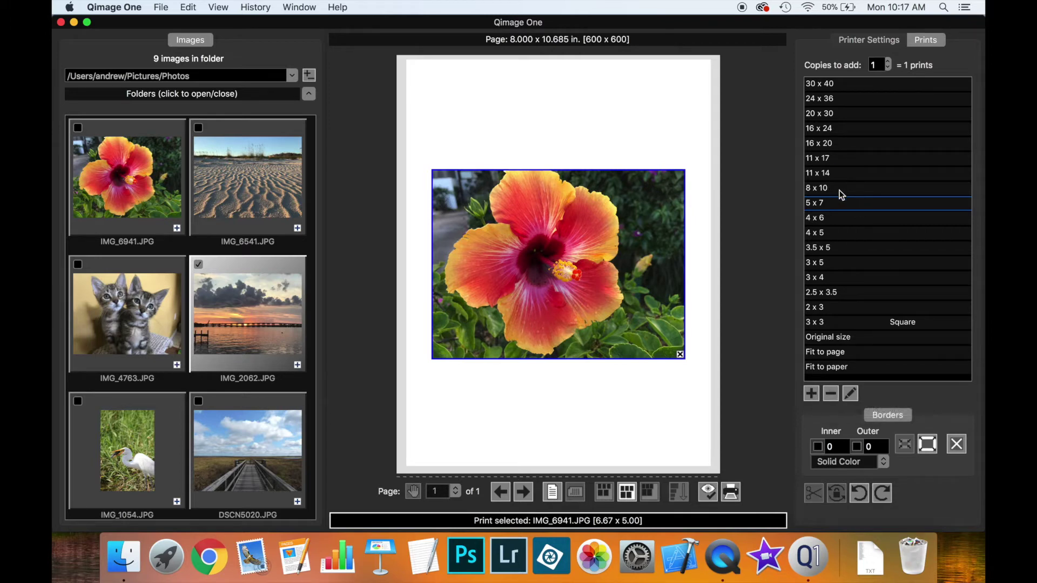
Create a custom 6 x 6 size labelled '6 Inch Square' and apply it to the hibiscus print
click(852, 391)
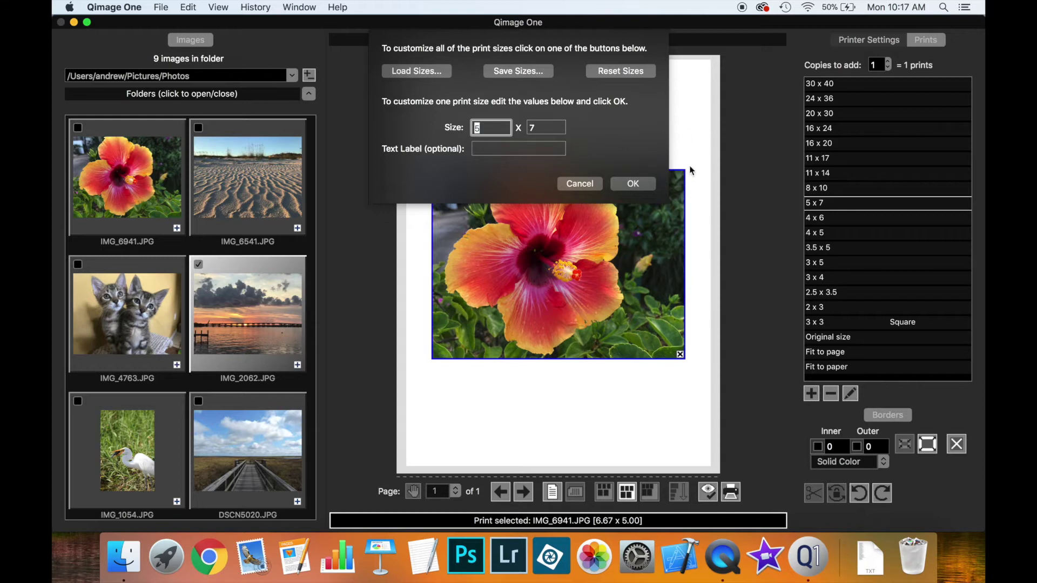
click(579, 183)
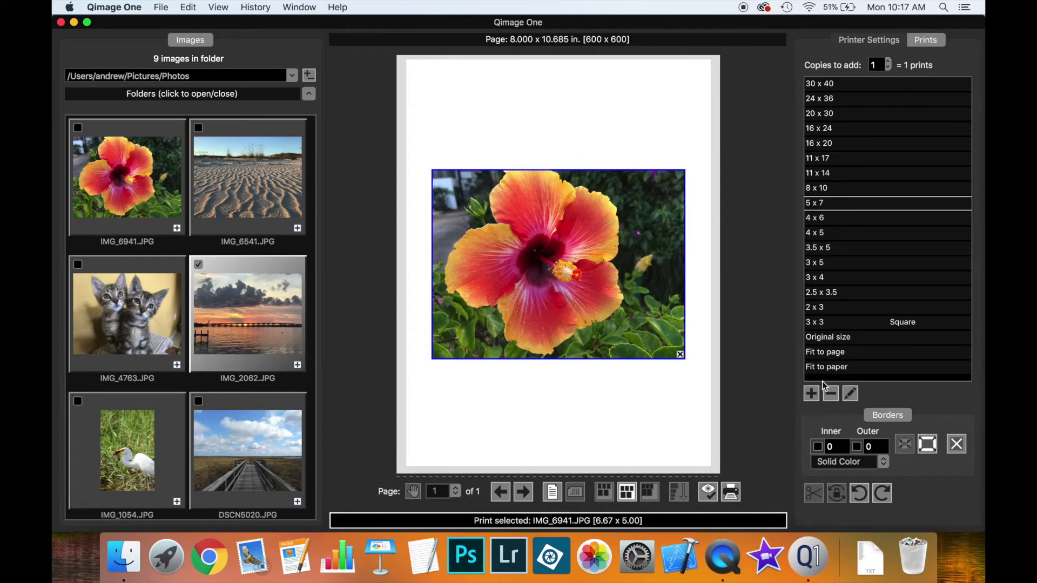
click(812, 394)
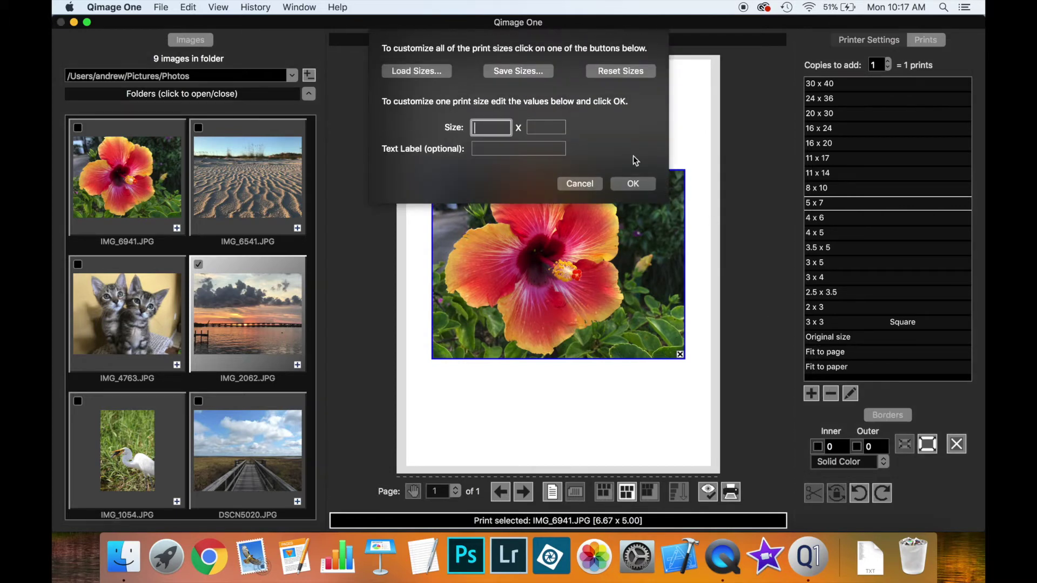
text(6)
click(549, 129)
text(6)
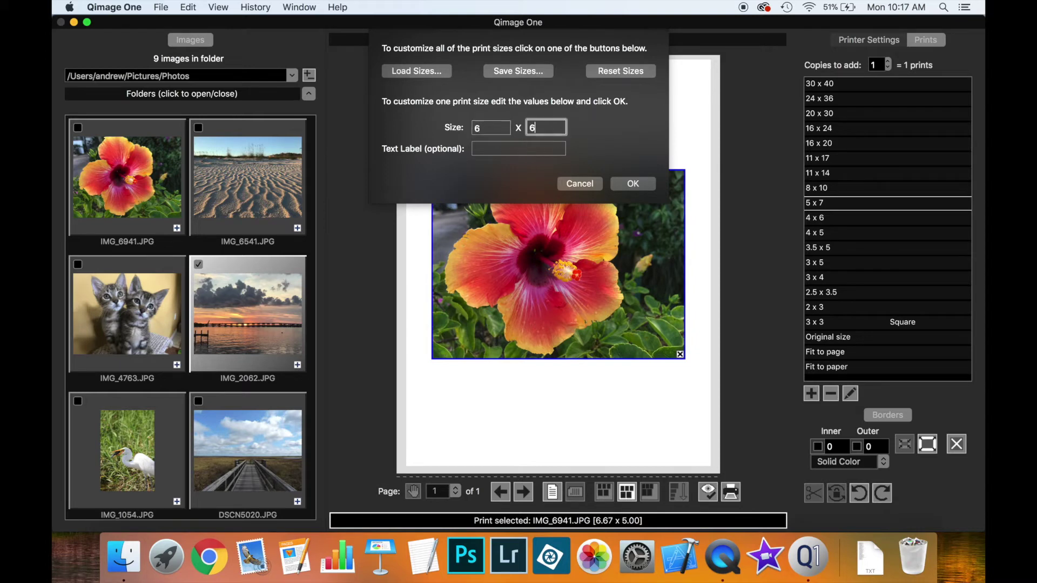
key(Tab)
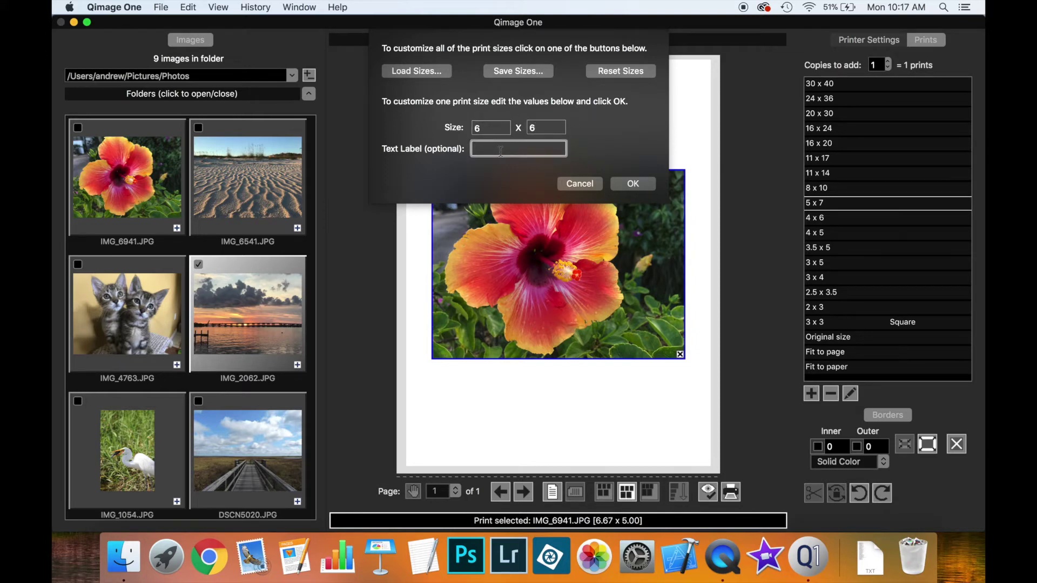
text(6 Inch Square)
click(629, 185)
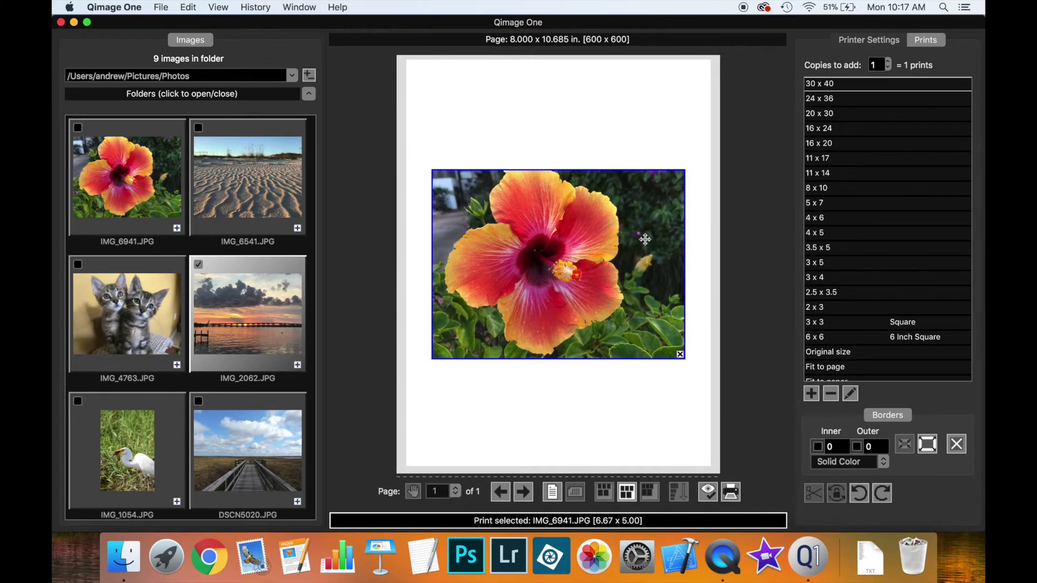
click(856, 336)
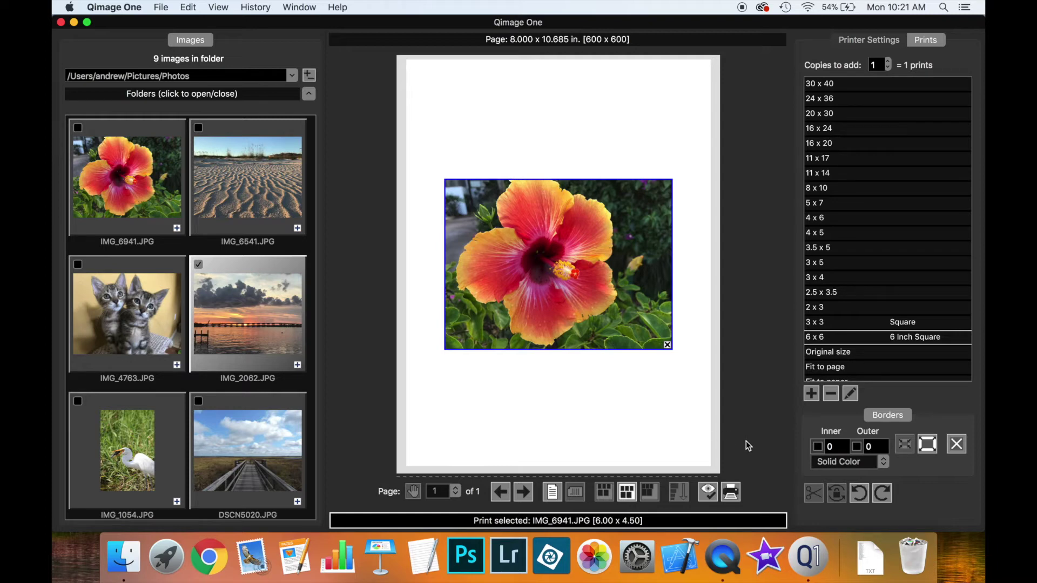
Crop the hibiscus print so it fills the full 6 x 6 square
click(814, 493)
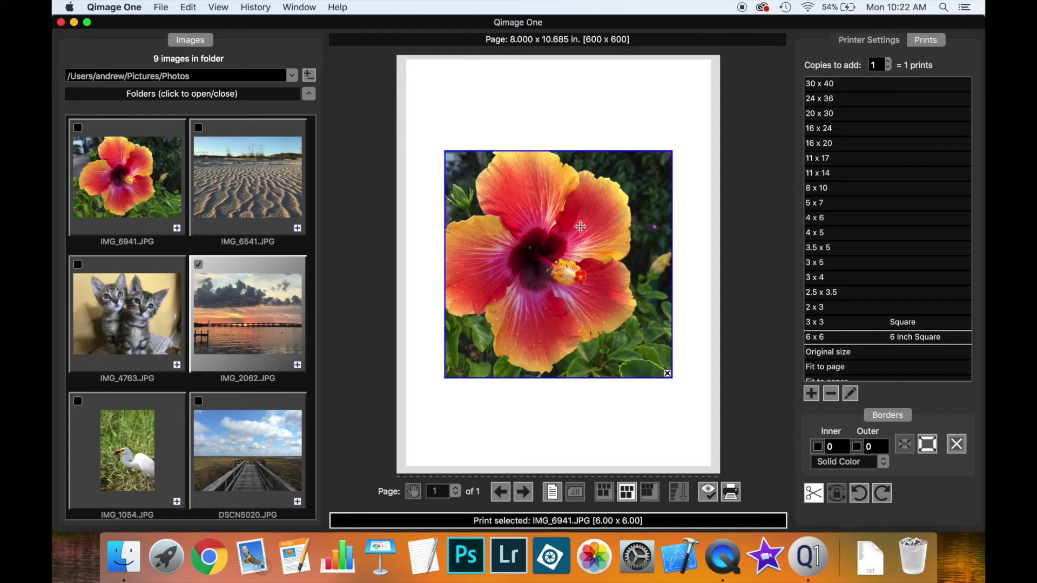
Bring up the options menu for the hibiscus print
right_click(605, 202)
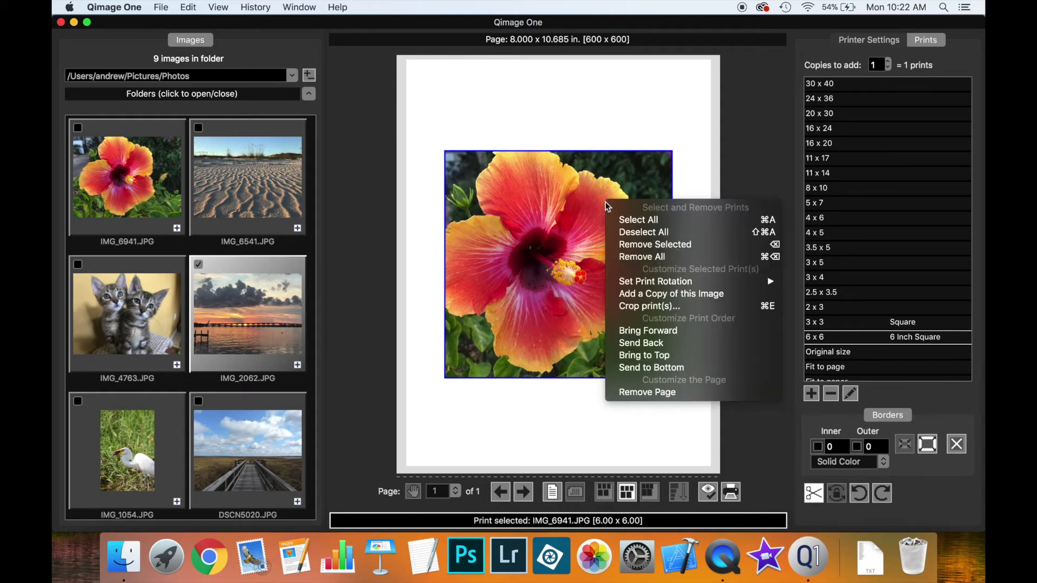
Reposition the hibiscus square crop to take in more of the photo's left side
click(644, 303)
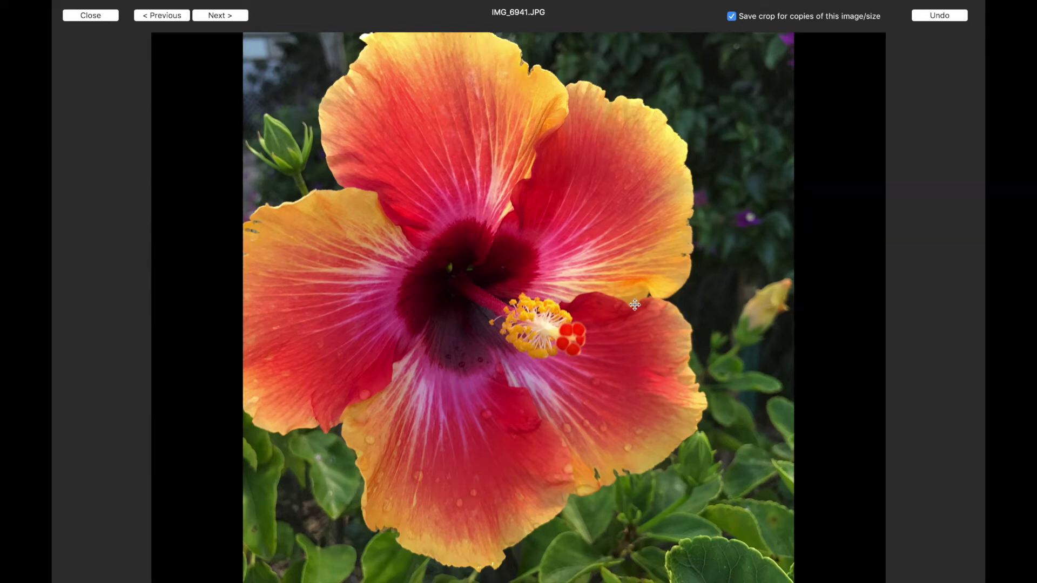
drag(634, 305, 513, 312)
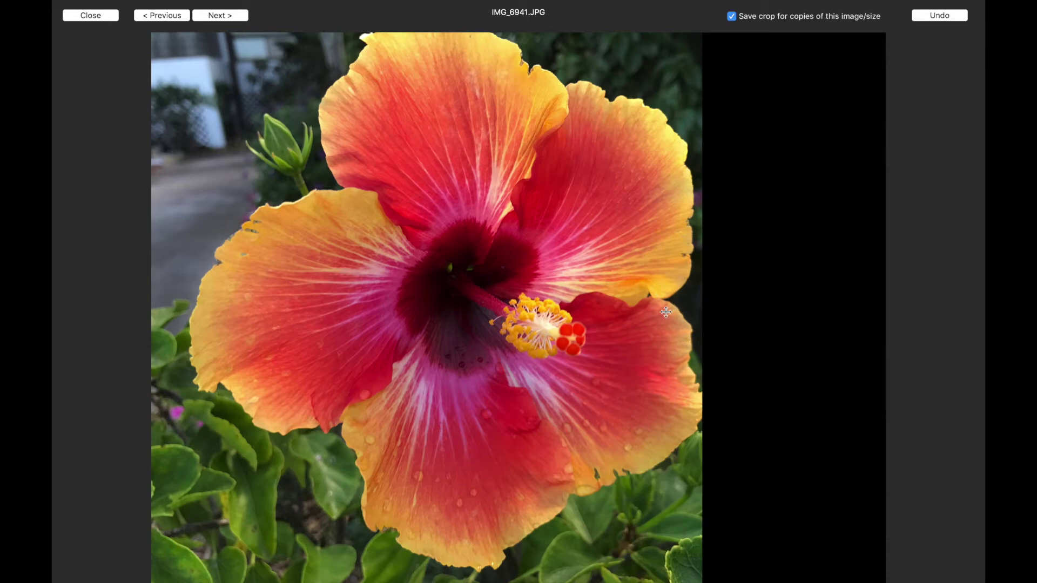
drag(555, 263, 575, 262)
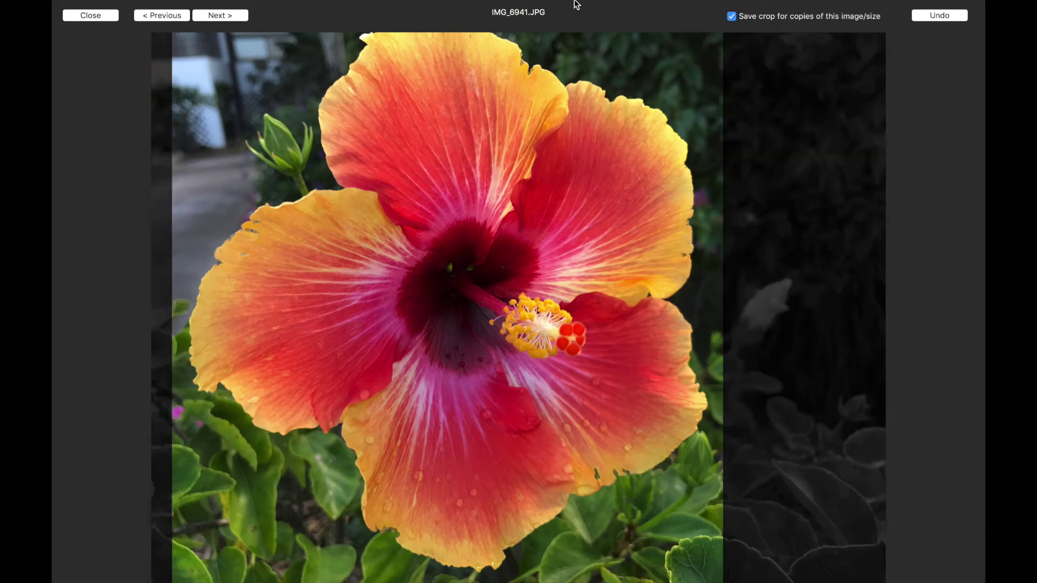
click(94, 20)
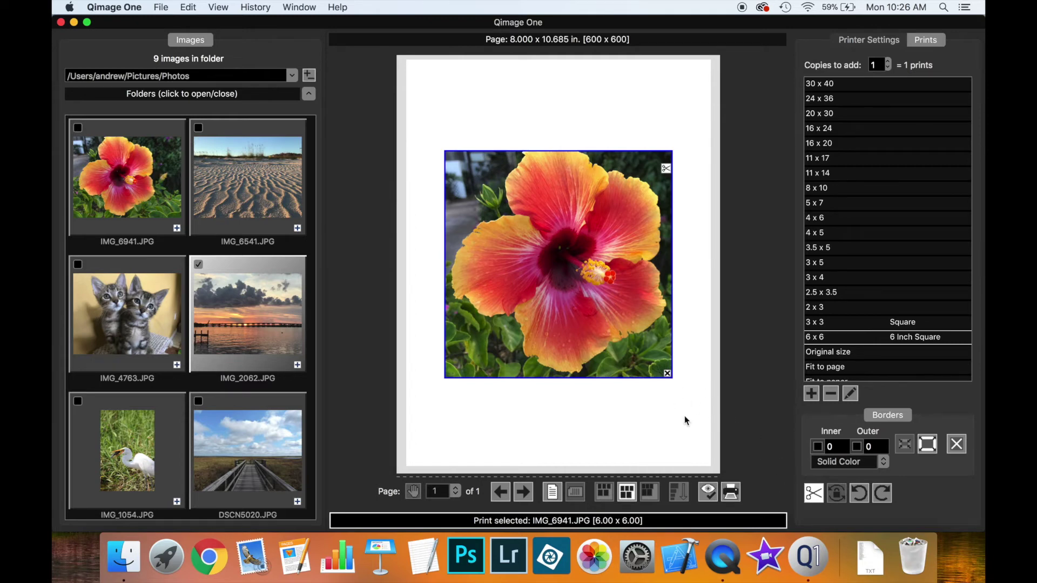
Add the sunset photo IMG_2062.JPG as a 3 x 4 print below the hibiscus and select it
click(258, 324)
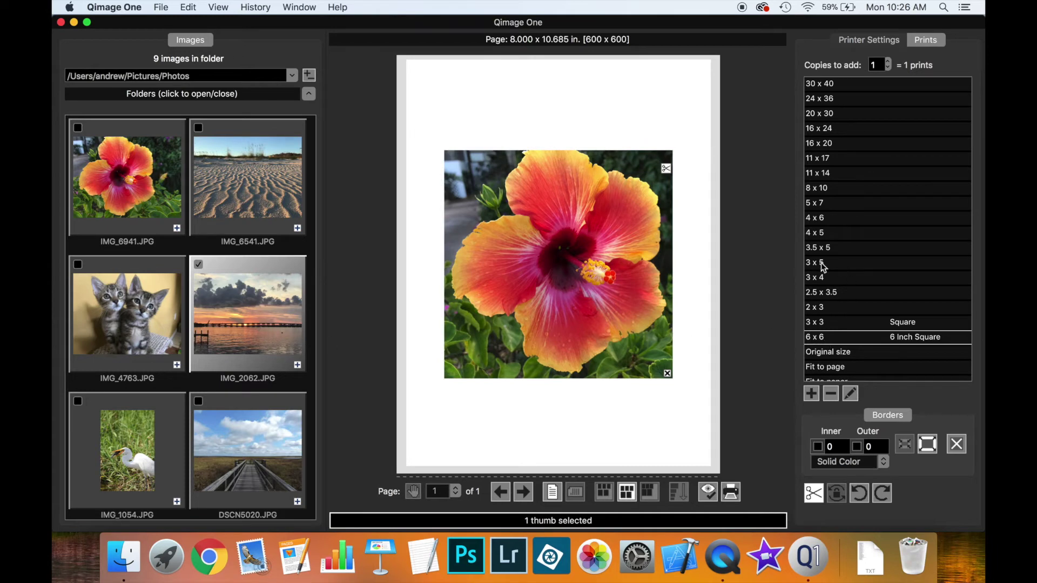
click(825, 276)
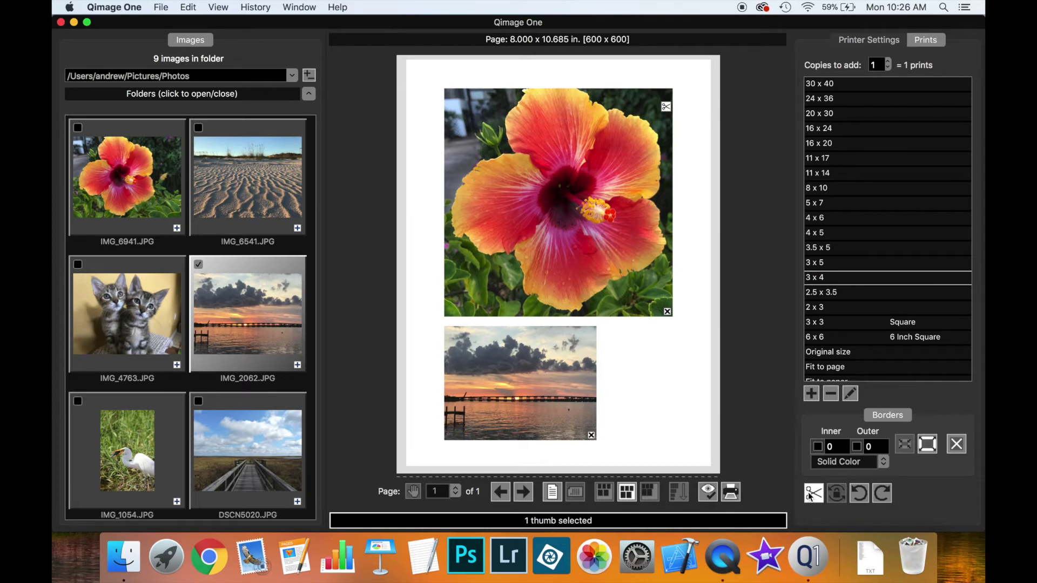
click(548, 384)
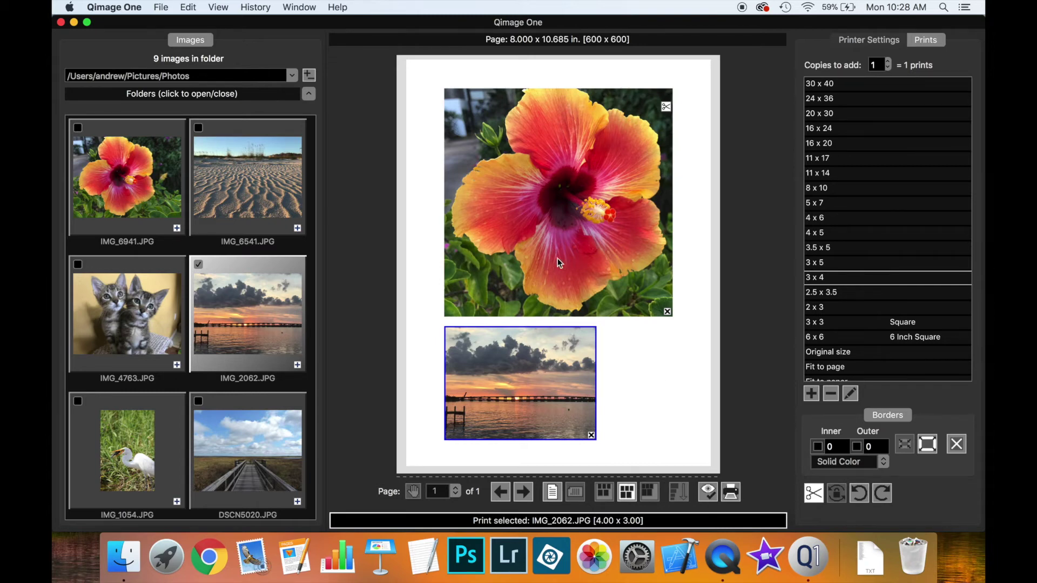
Turn on Freehand Page mode, place hibiscus upper left, sunset overlapping its lower-right corner
drag(561, 252, 529, 235)
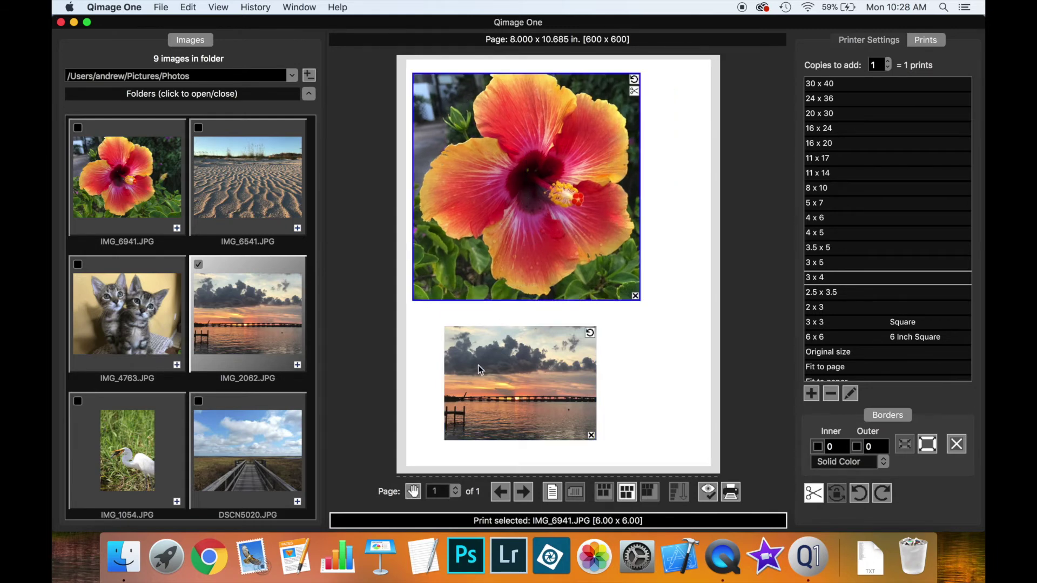
click(413, 492)
drag(521, 382, 620, 393)
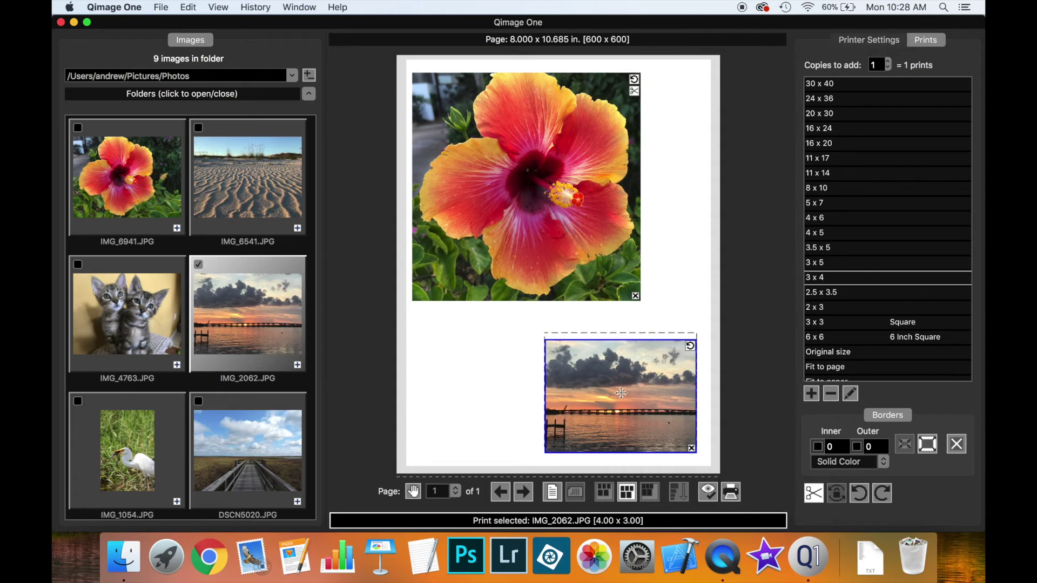
drag(621, 393, 592, 314)
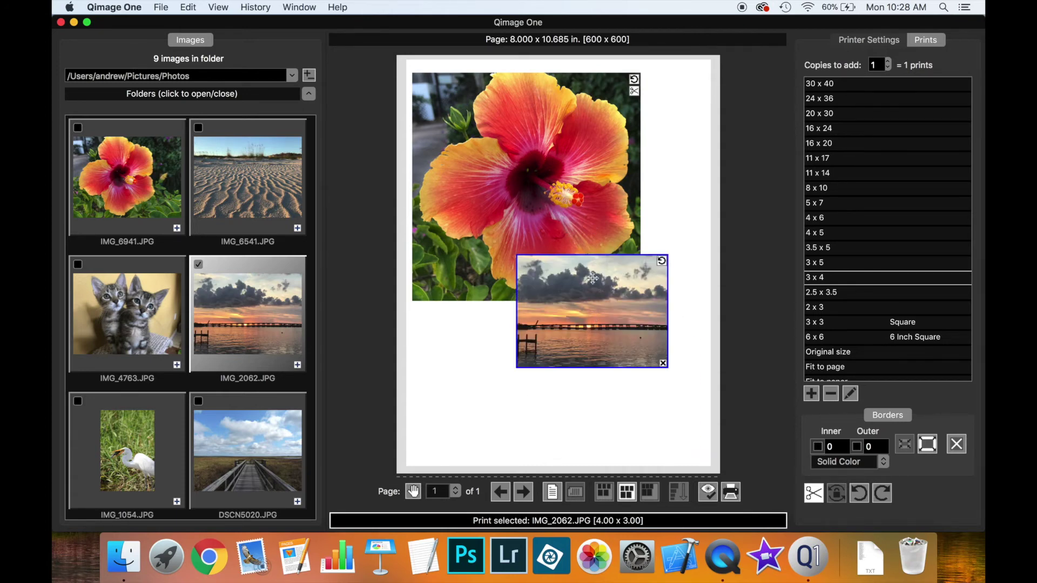
Bring the hibiscus print to the top, above the overlapping sunset print
right_click(546, 190)
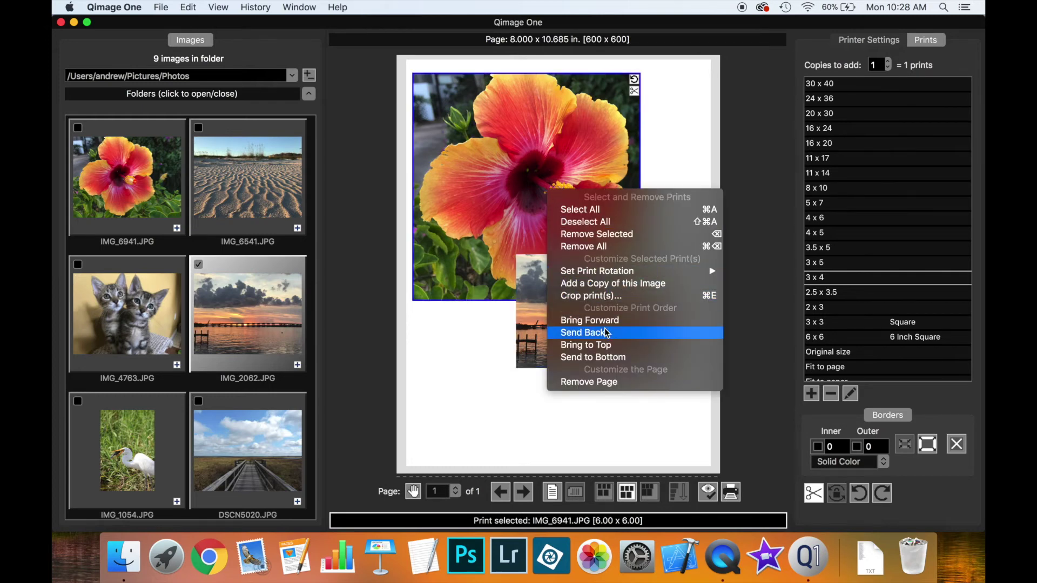
click(604, 346)
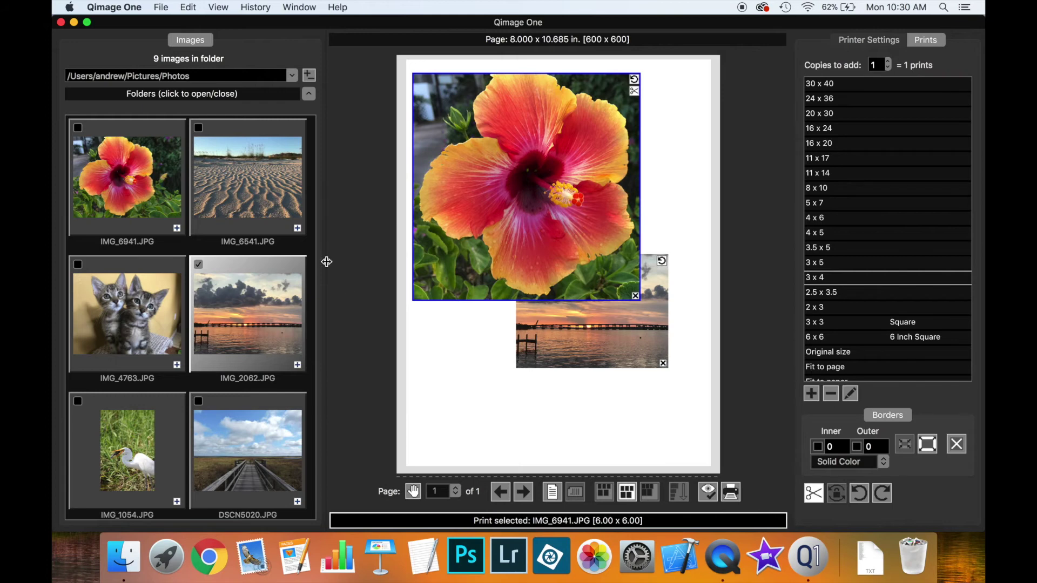
Set the sand photo IMG_6541.JPG as 5 x 7, remove its extra page, and drag it onto the page
click(268, 180)
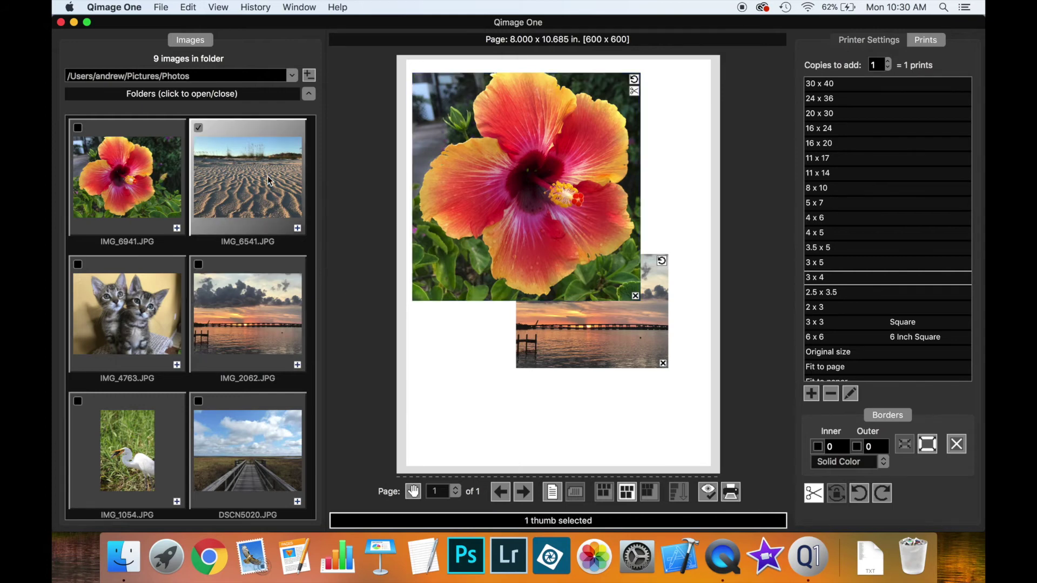
click(835, 201)
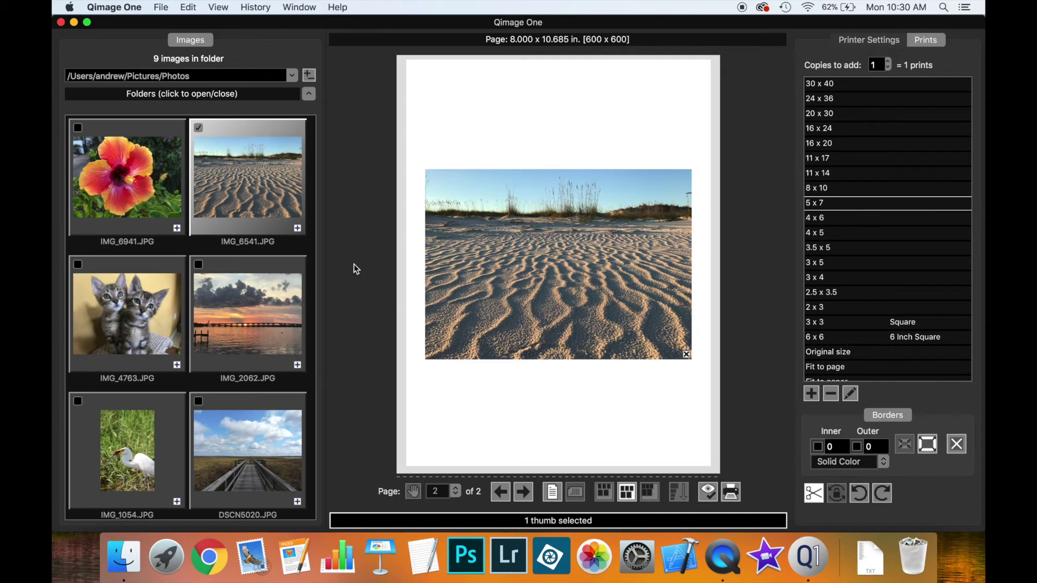
click(686, 355)
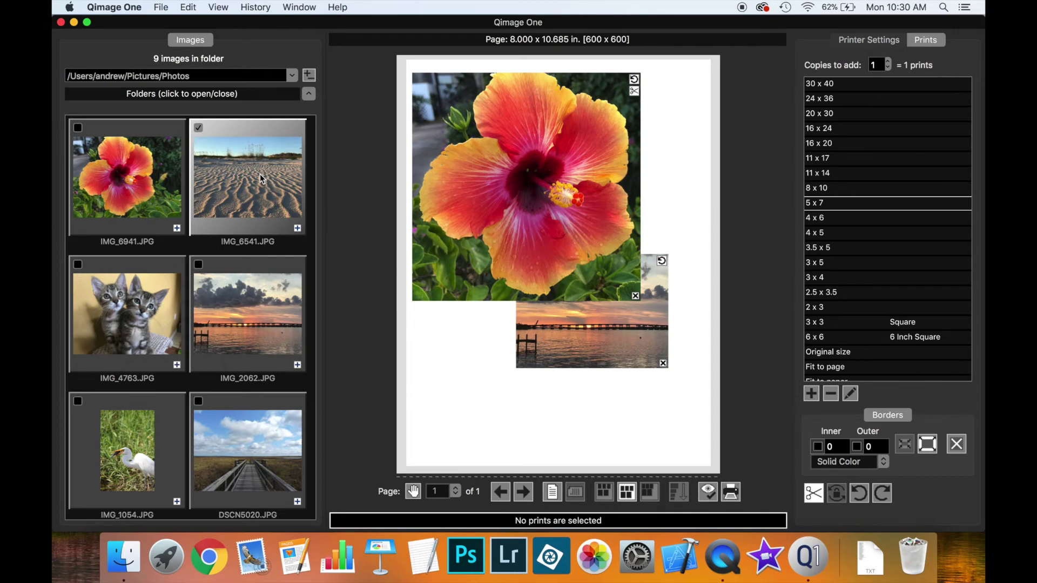
drag(283, 192, 482, 290)
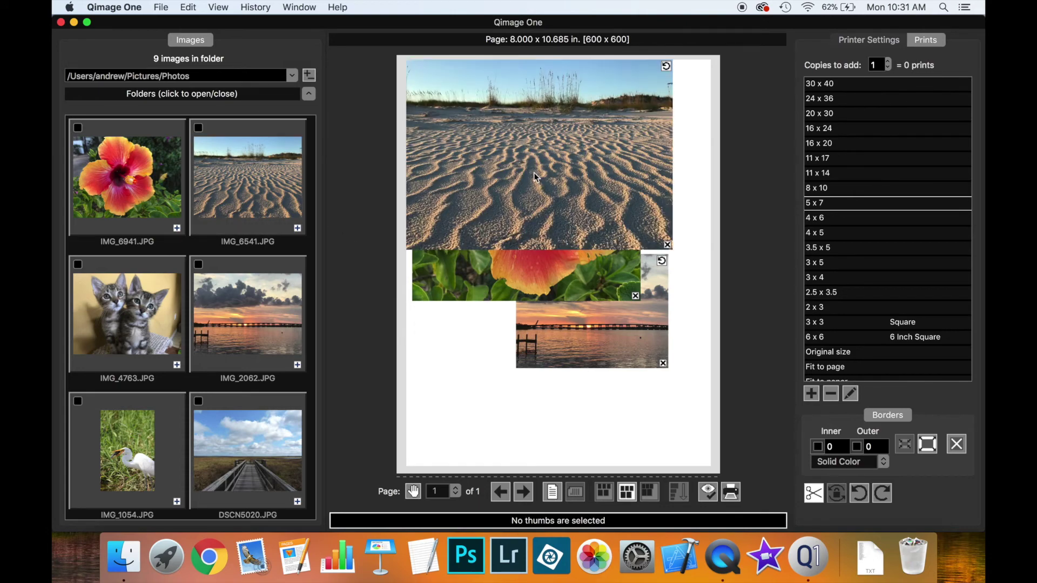
Move the sand print to the lower right and send it behind the hibiscus
drag(533, 173, 580, 414)
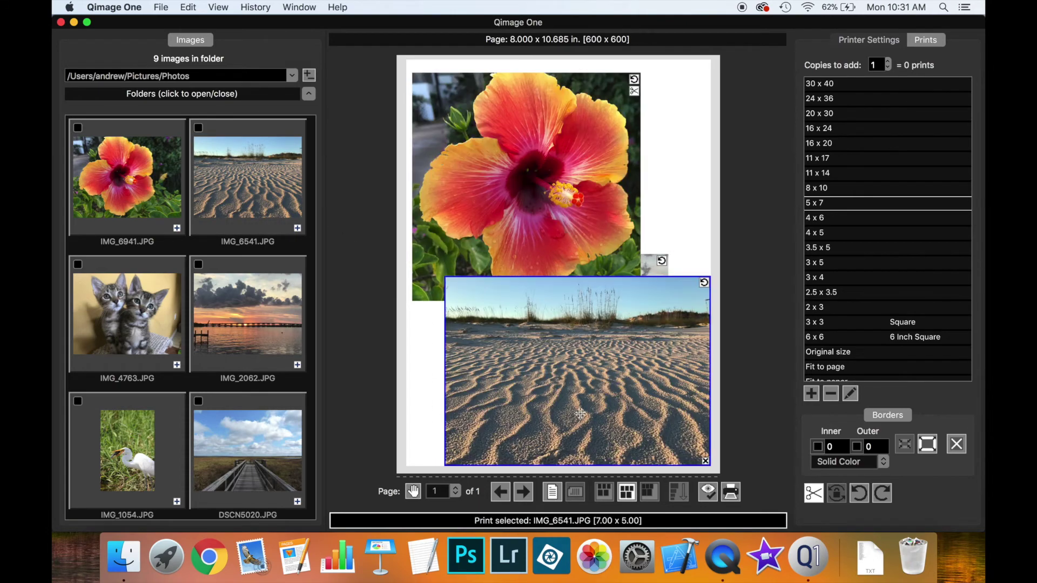
right_click(578, 381)
click(636, 470)
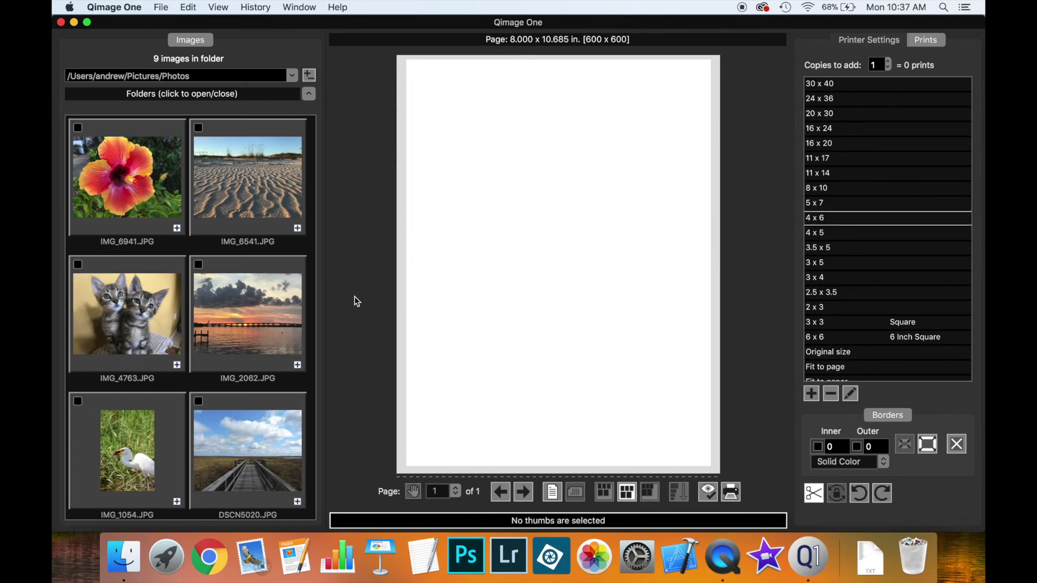
Add hibiscus, sand, sunset and kittens photos as 4 x 6 prints, then select hibiscus on page 1
click(77, 129)
click(198, 129)
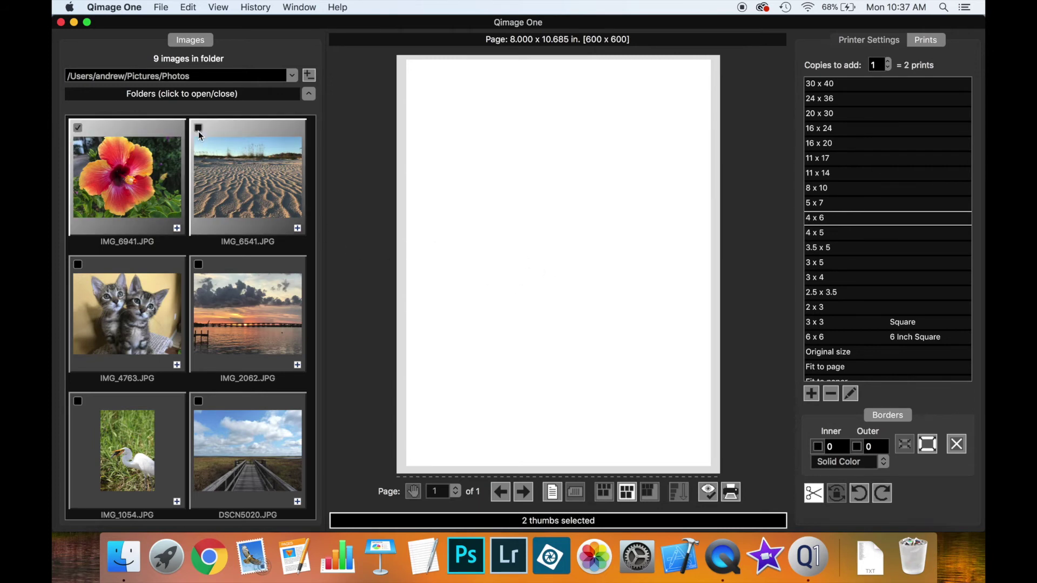
click(198, 264)
click(77, 265)
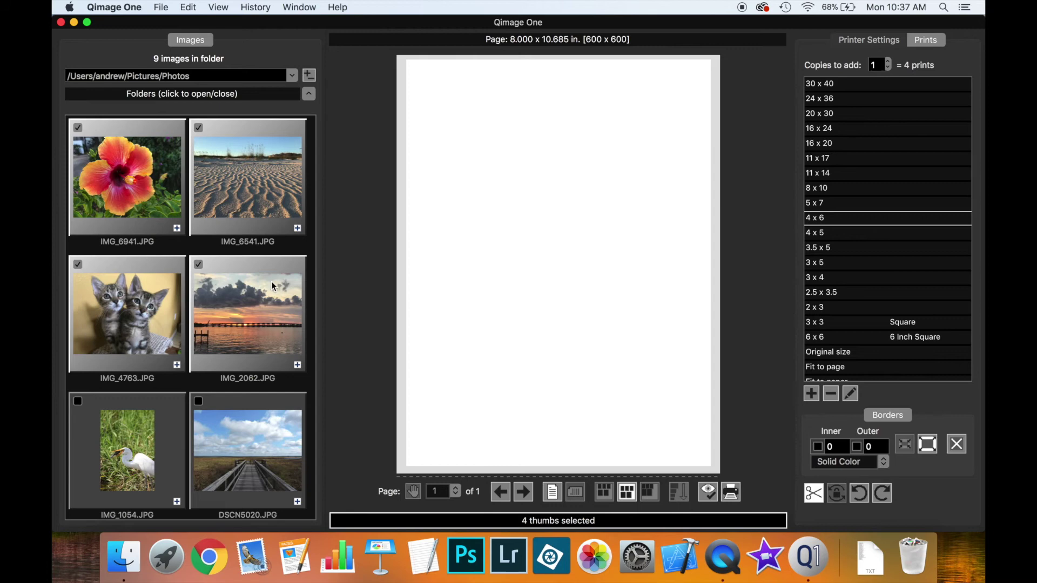
click(825, 222)
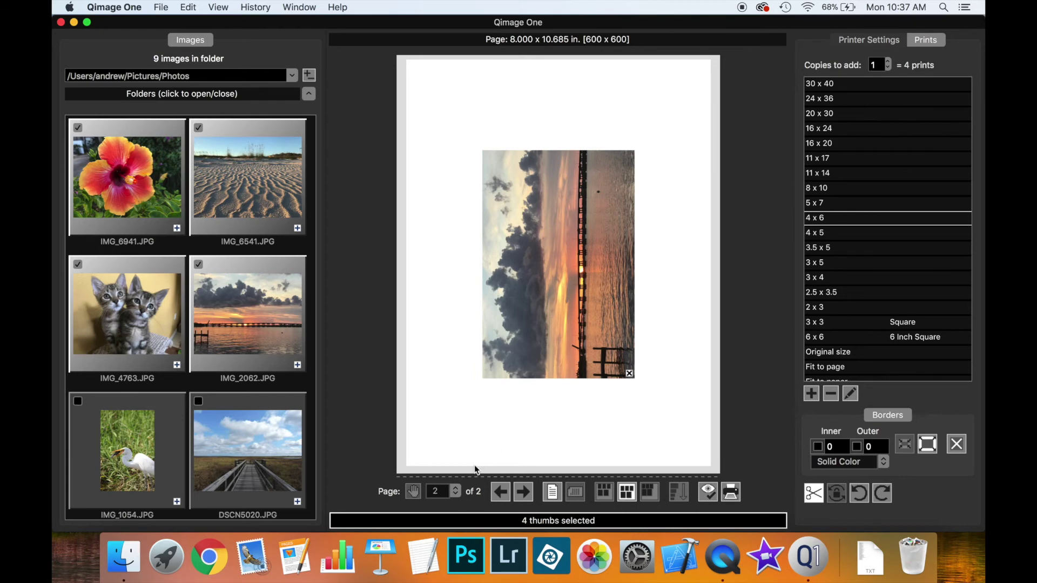
click(499, 492)
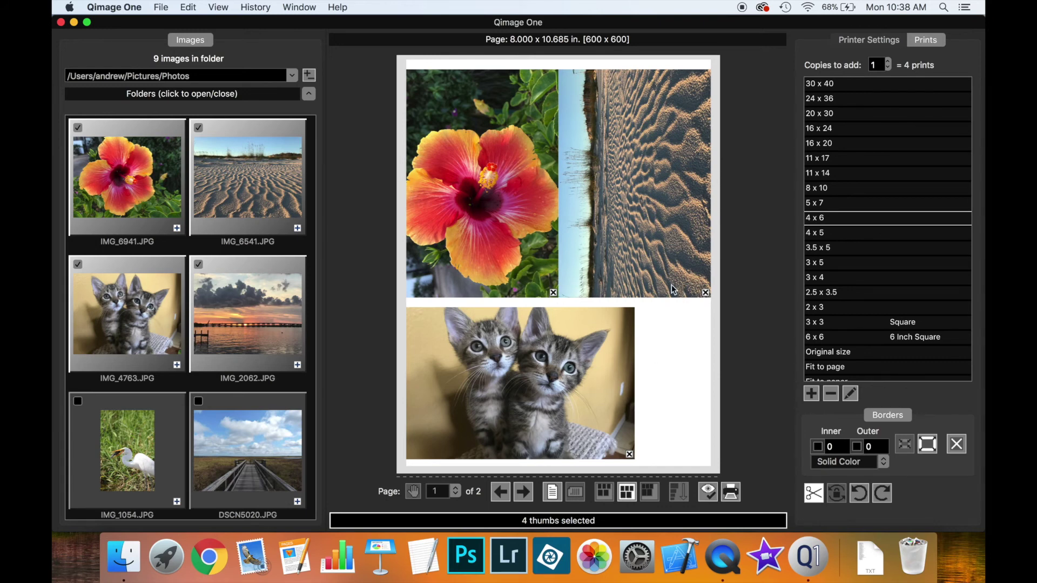
click(513, 160)
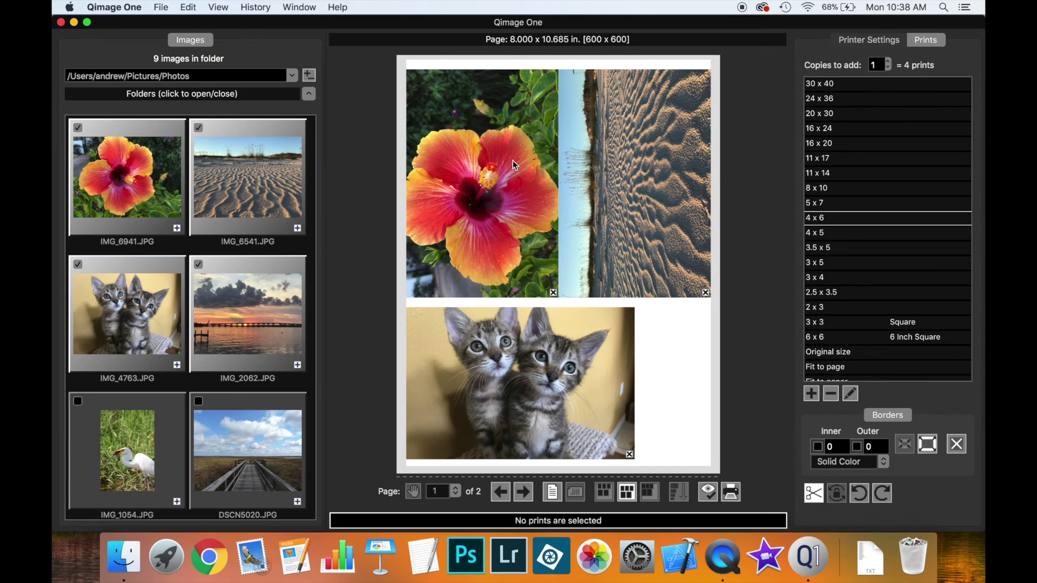
Rotate the hibiscus and sand prints right to landscape orientation
click(881, 494)
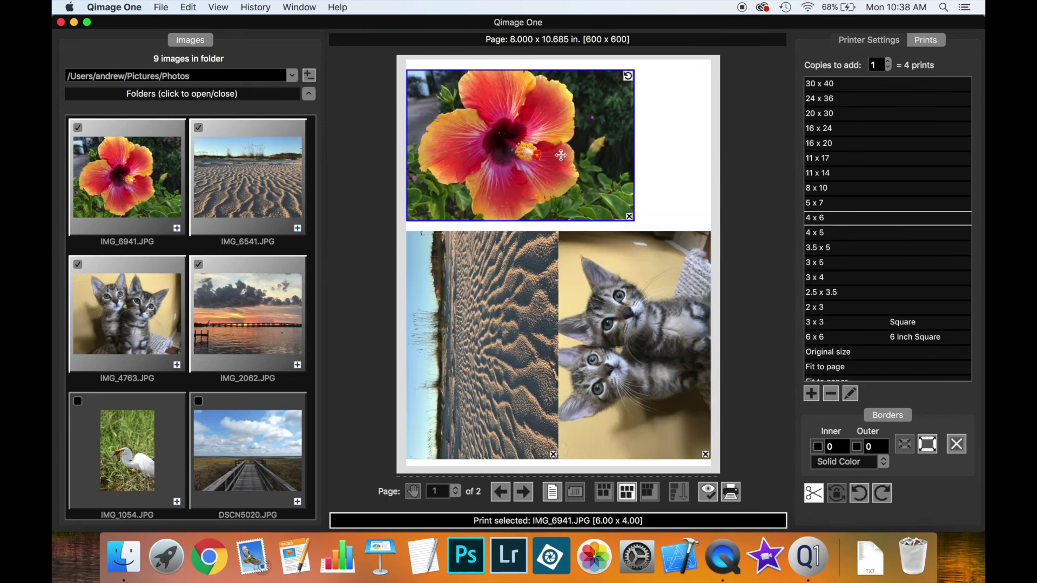
click(514, 300)
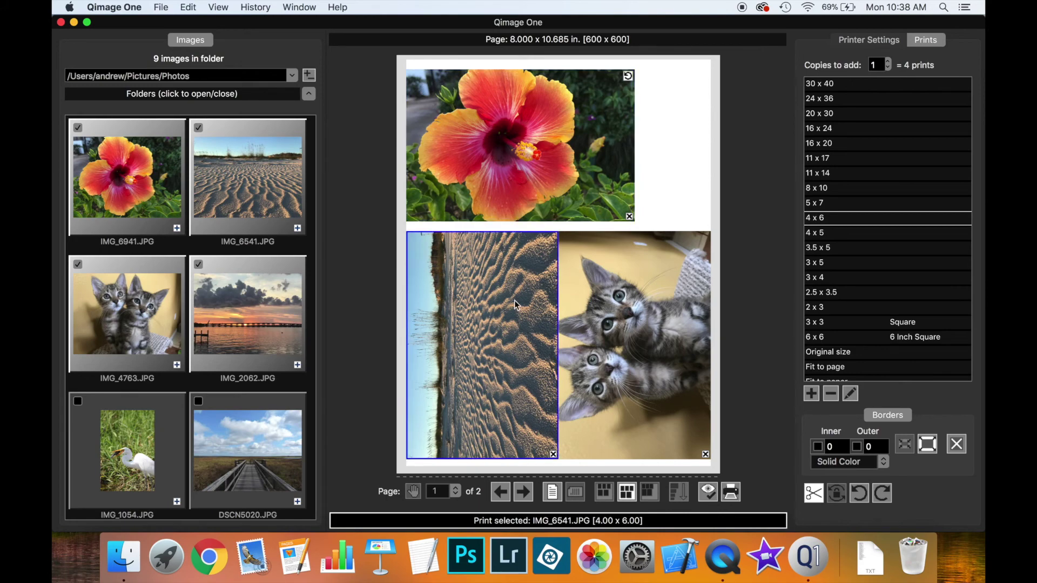
click(883, 493)
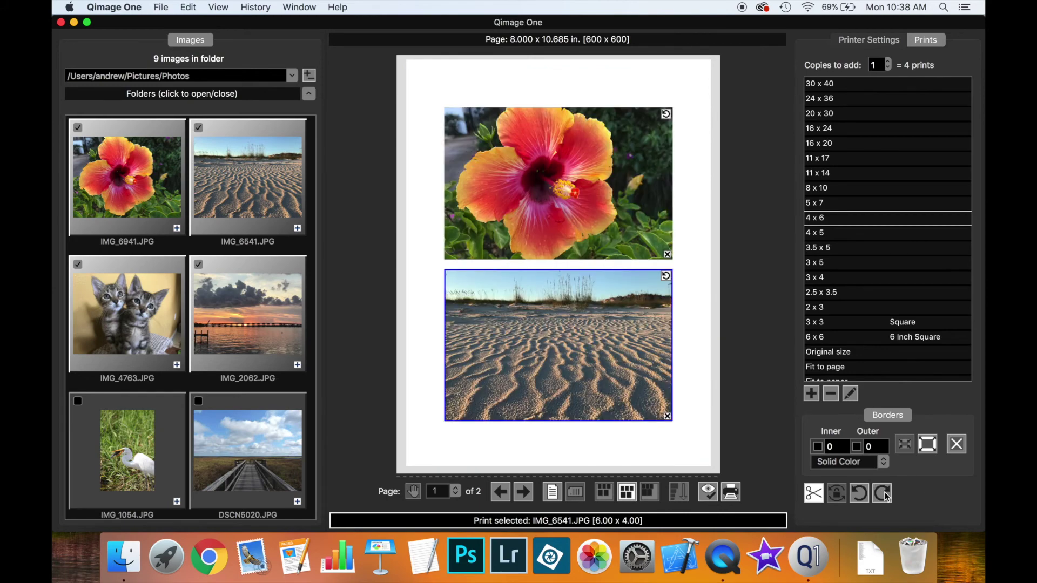
Check page 2, return to page 1, and bring up the options for removing prints
click(526, 489)
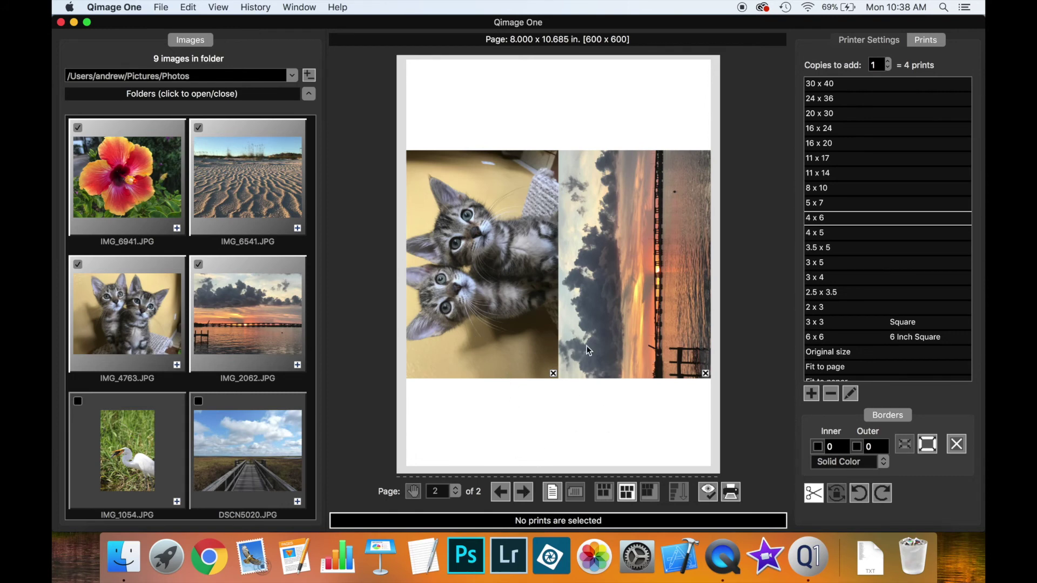
click(501, 492)
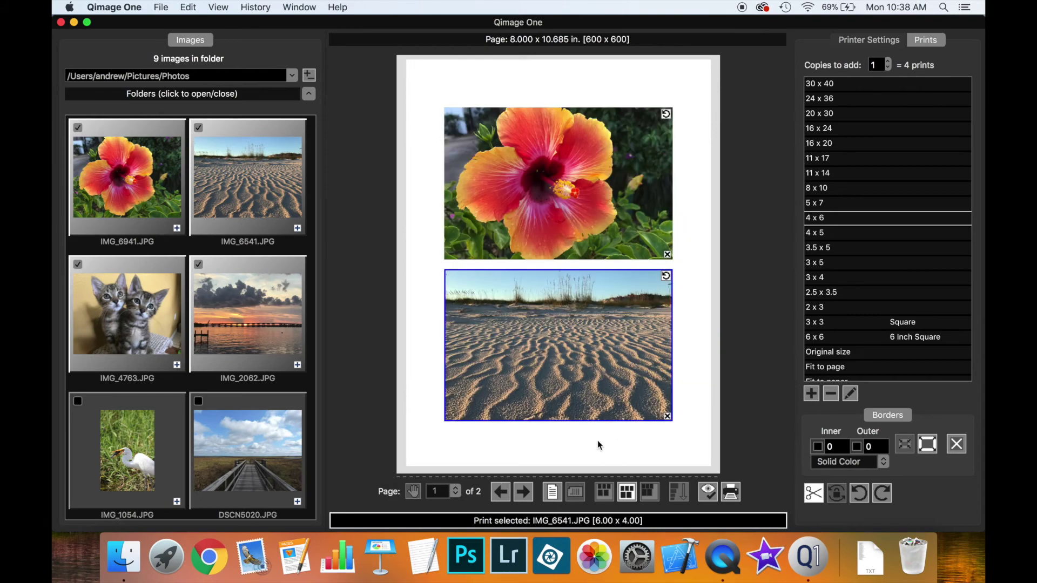
right_click(702, 304)
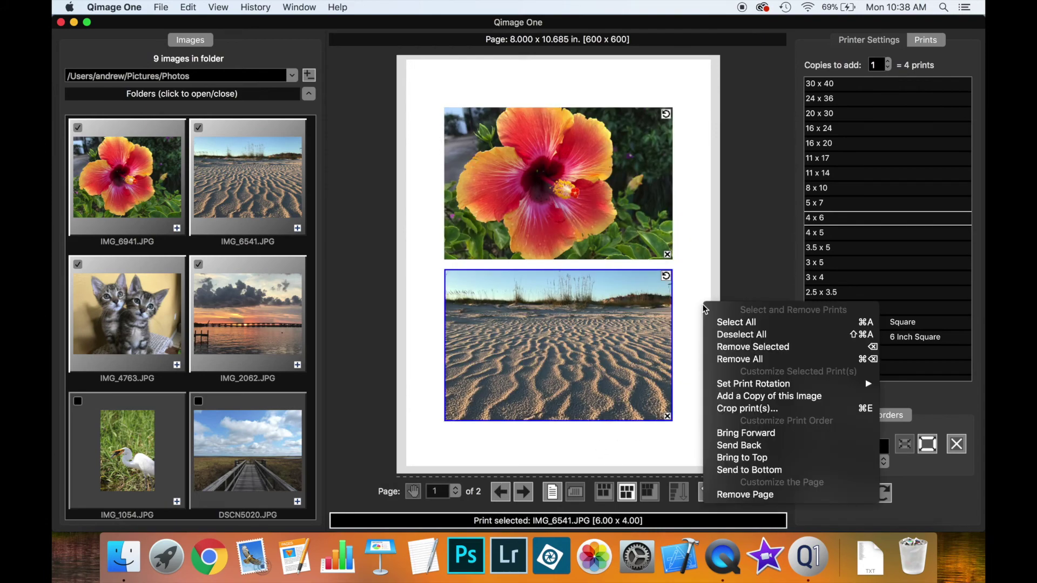
Remove all prints from the page and turn on Image Rotation Lock
click(739, 359)
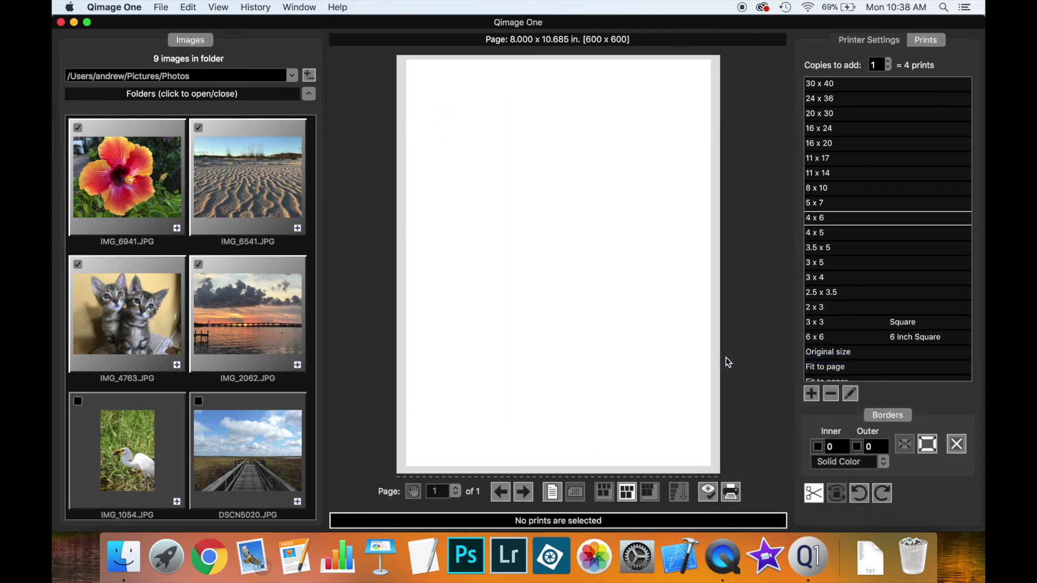
click(836, 494)
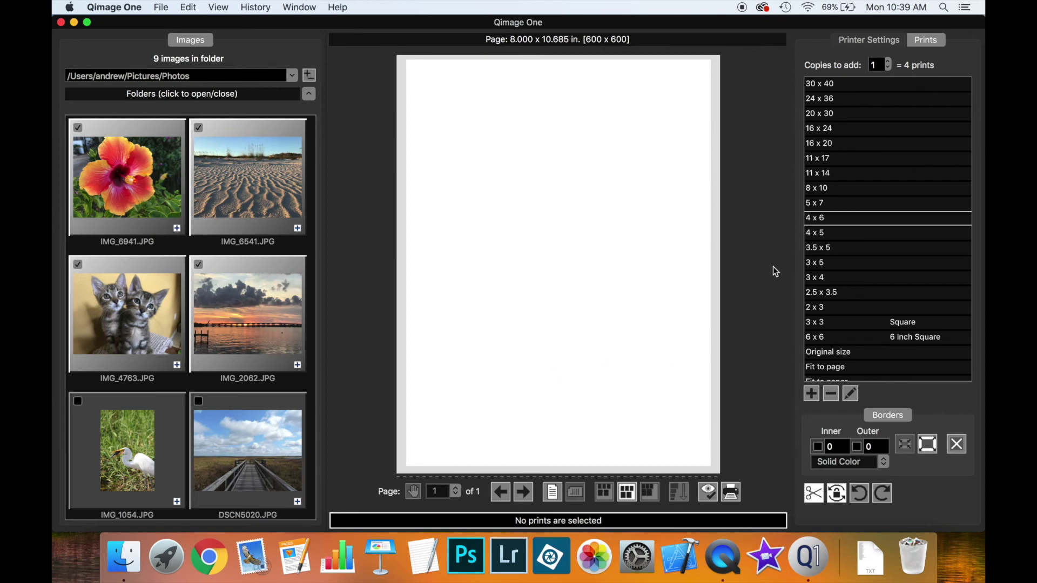
Add 4x6 prints of the four checked photos, then rotate the hibiscus print 90° left into portrait
click(832, 219)
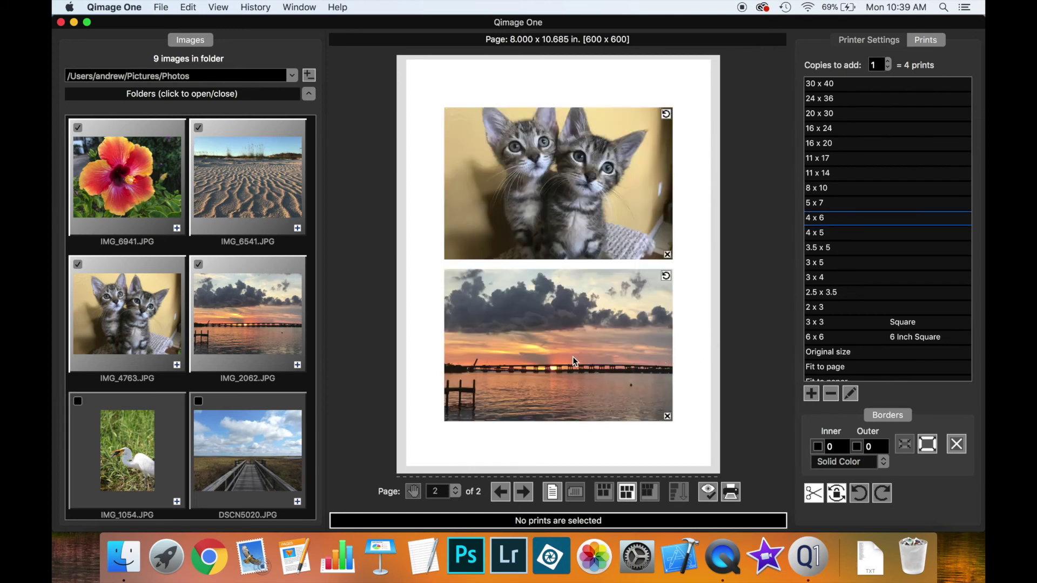
click(501, 493)
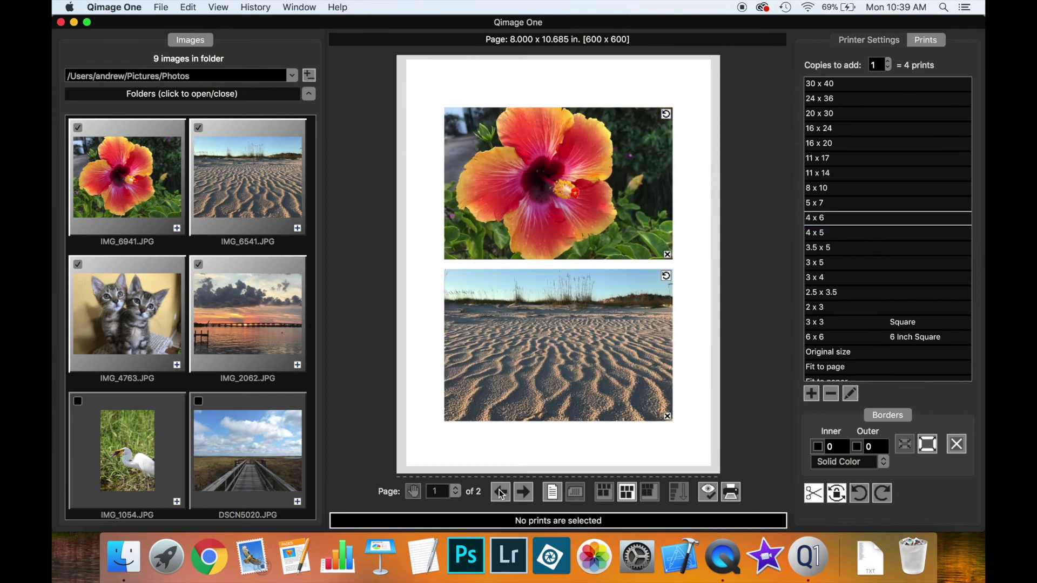
click(667, 114)
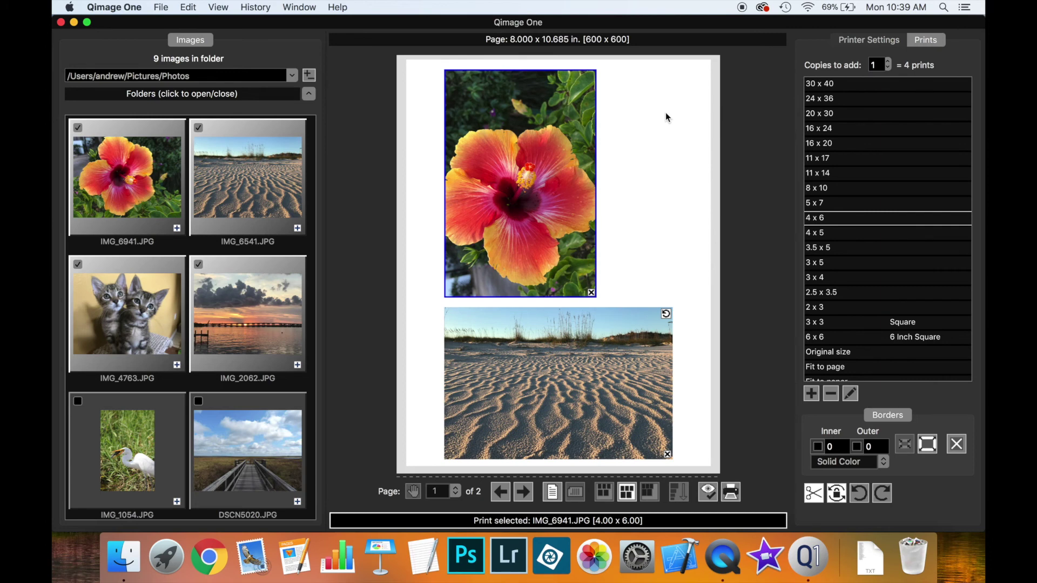
right_click(528, 124)
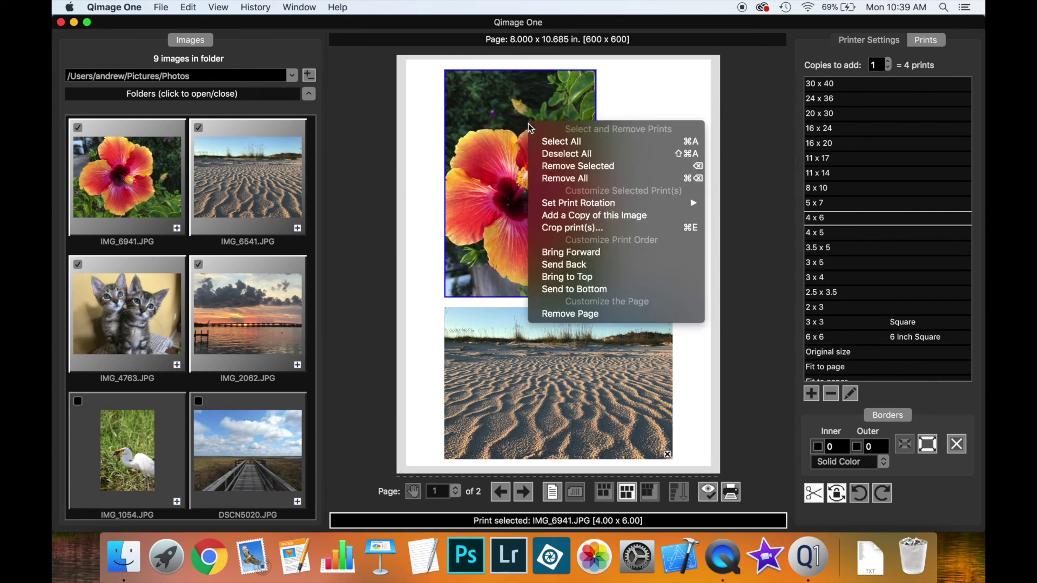
mouse_move(581, 207)
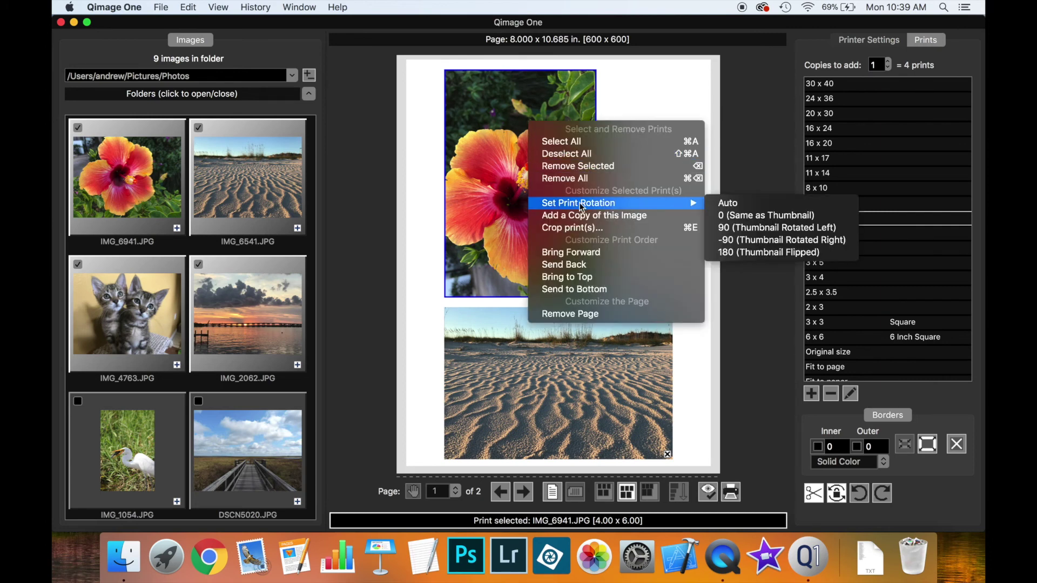
click(744, 226)
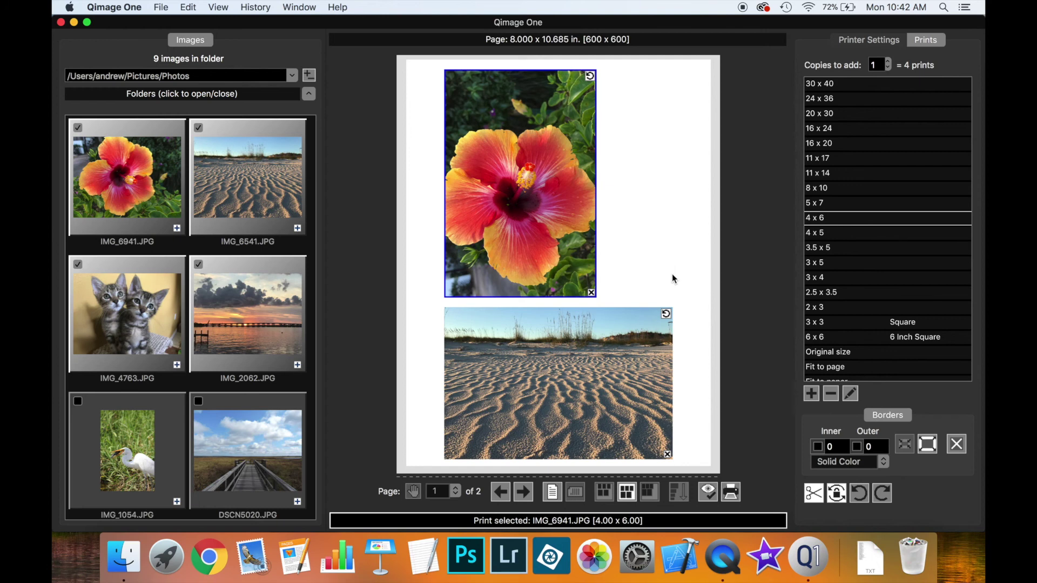
Clear all prints and add a 2x3 print of the hibiscus photo
right_click(650, 212)
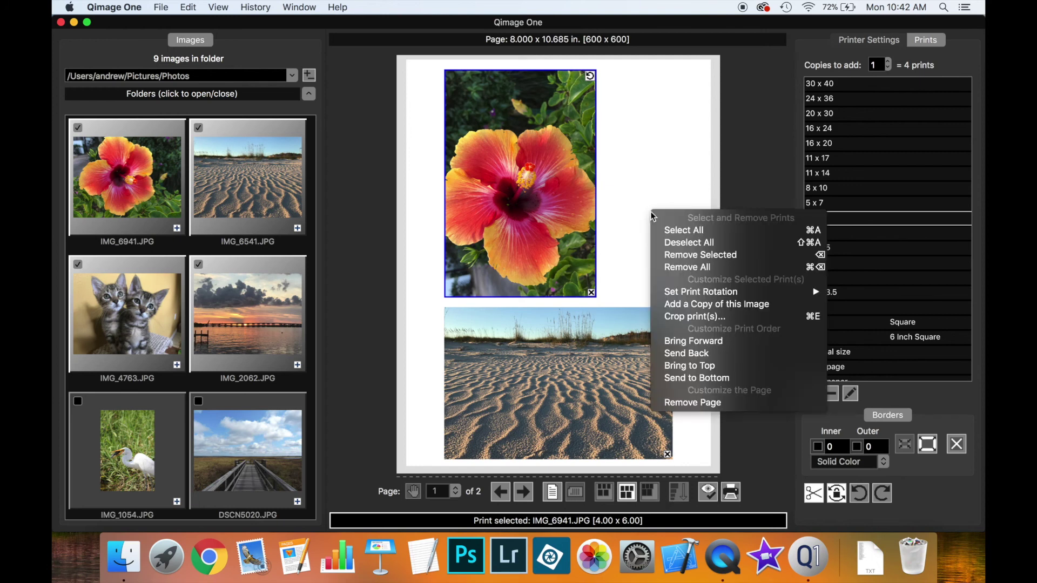
click(694, 266)
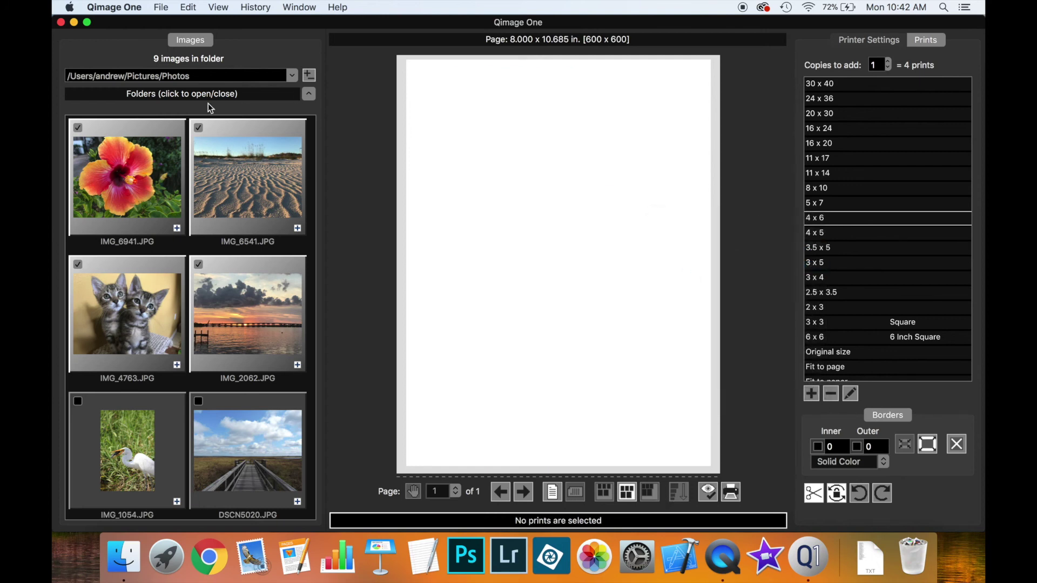
click(92, 128)
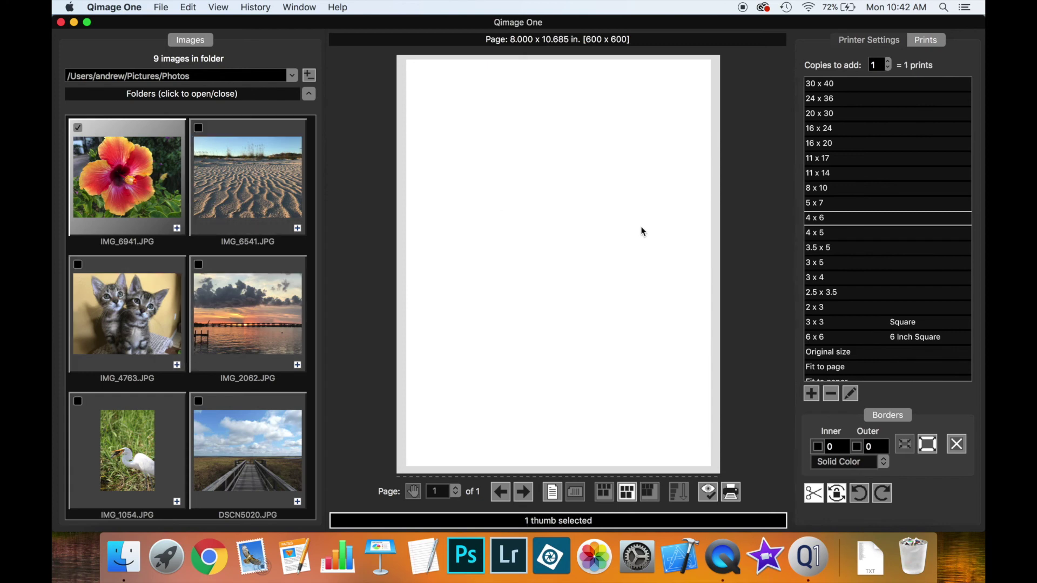
click(831, 307)
Add a 5x7 print of the sand photo and a 3x4 print of the kitten photo
click(236, 219)
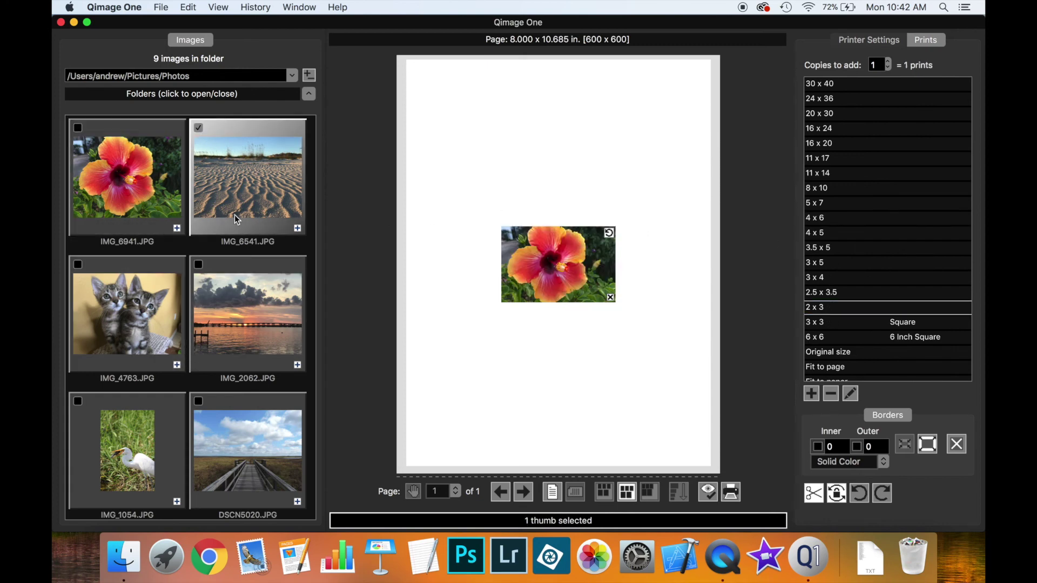
click(823, 205)
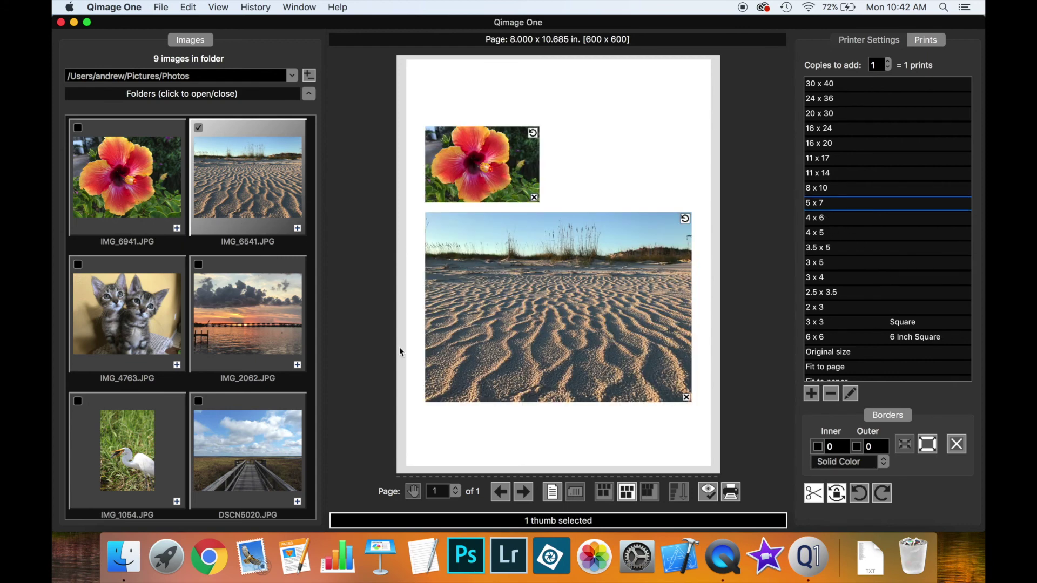
click(125, 316)
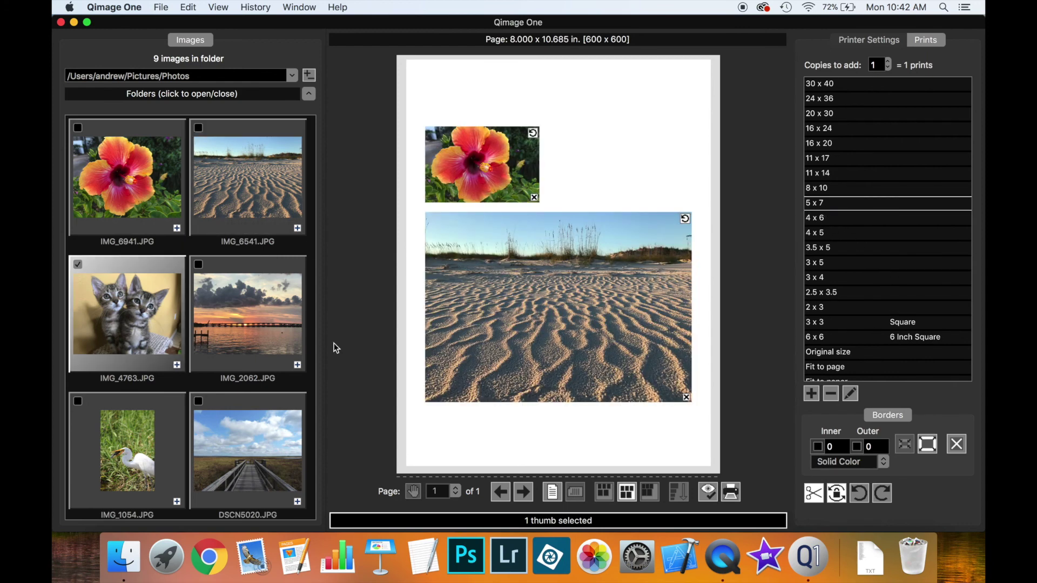
click(829, 275)
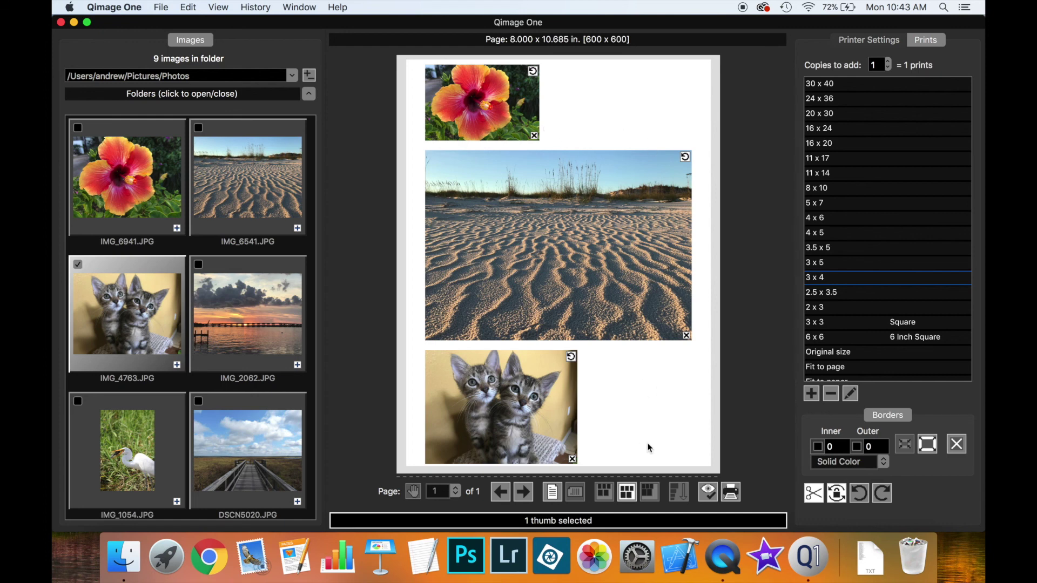
click(675, 517)
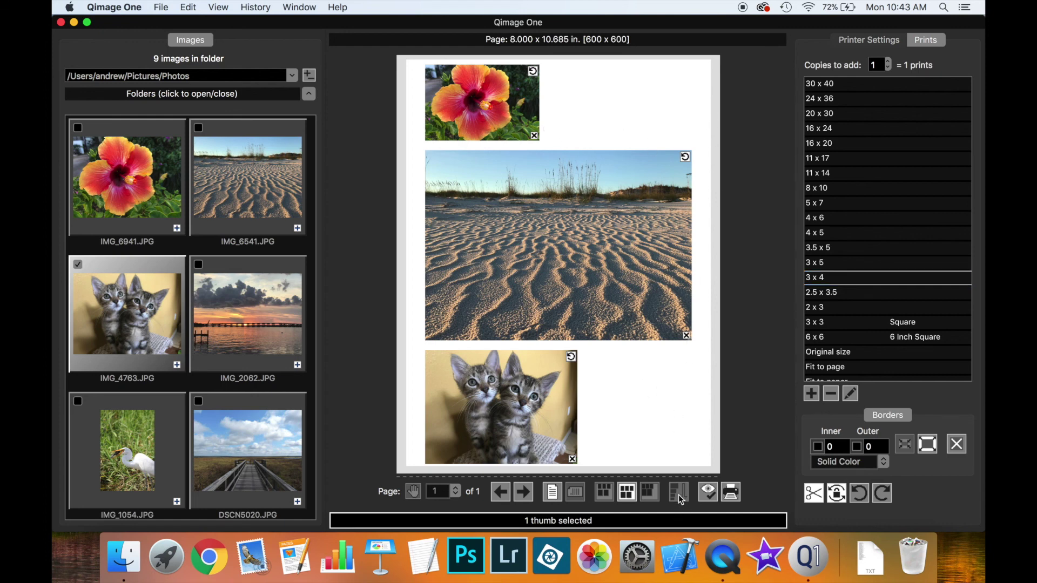
Auto-order prints largest first with sand on top, and add a 2x3 kitten print
click(678, 494)
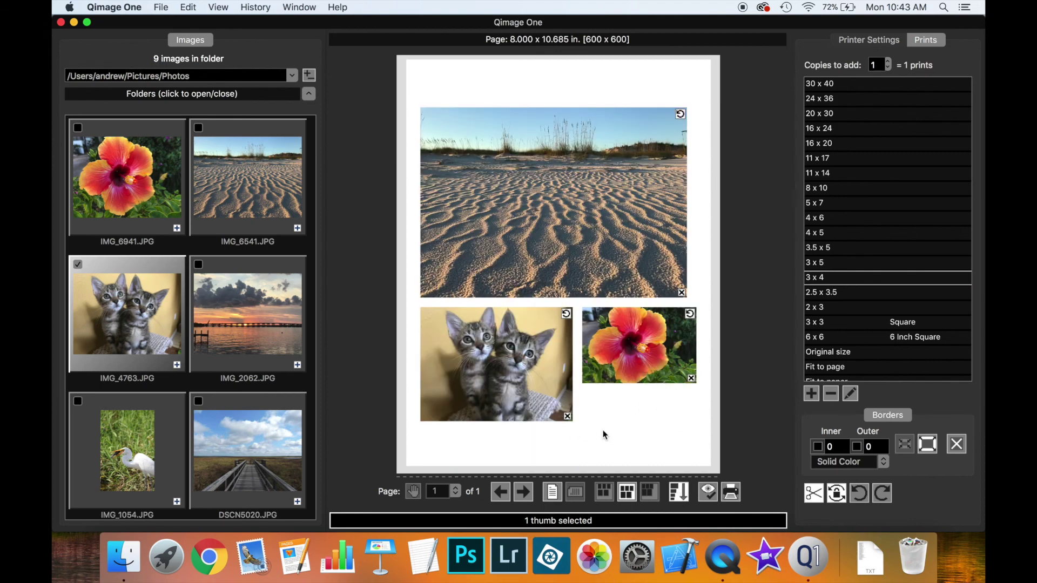
click(826, 307)
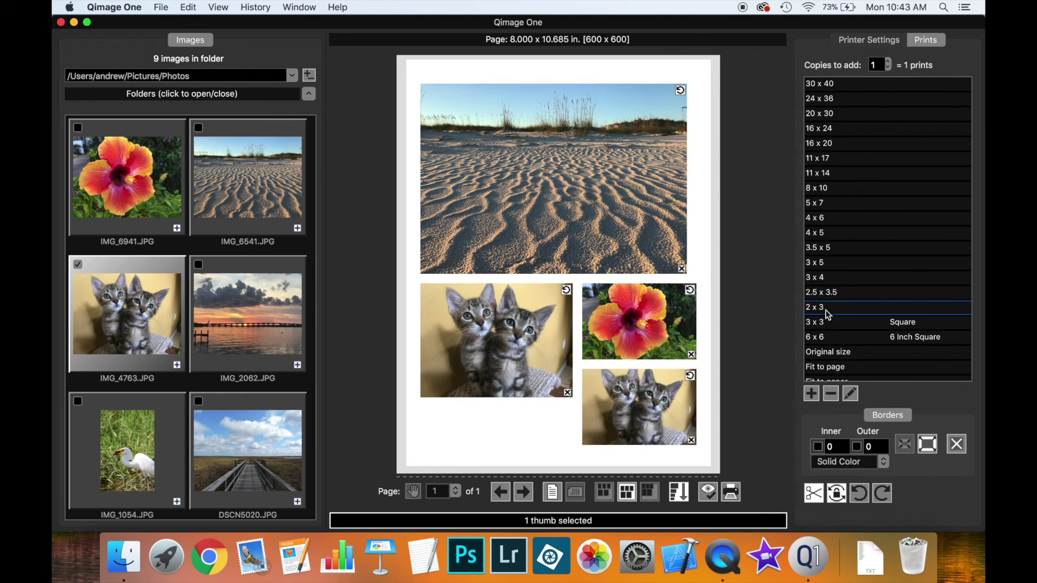